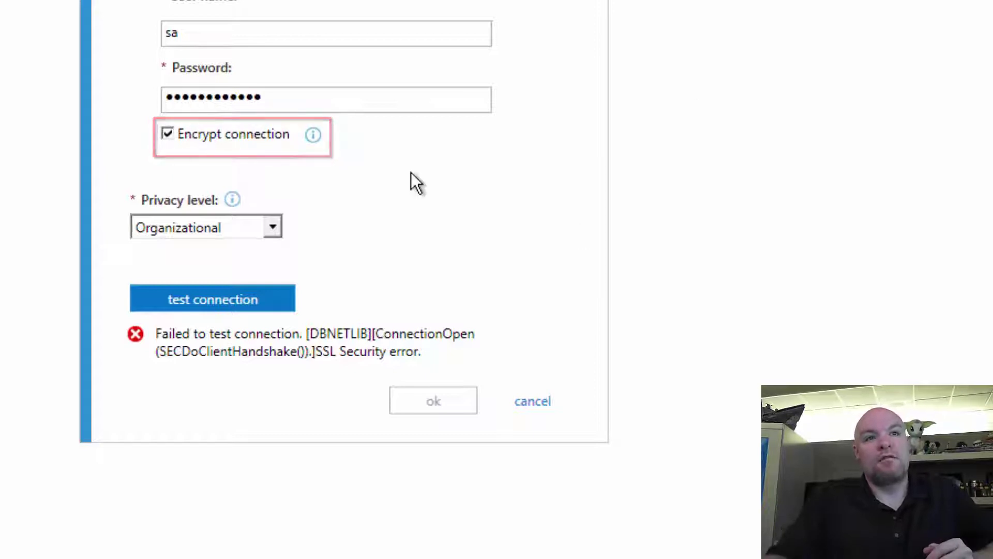
- Test the data source connection with encryption off, then retest with Encrypt connection turned back on
left_click(196, 137)
left_click(187, 304)
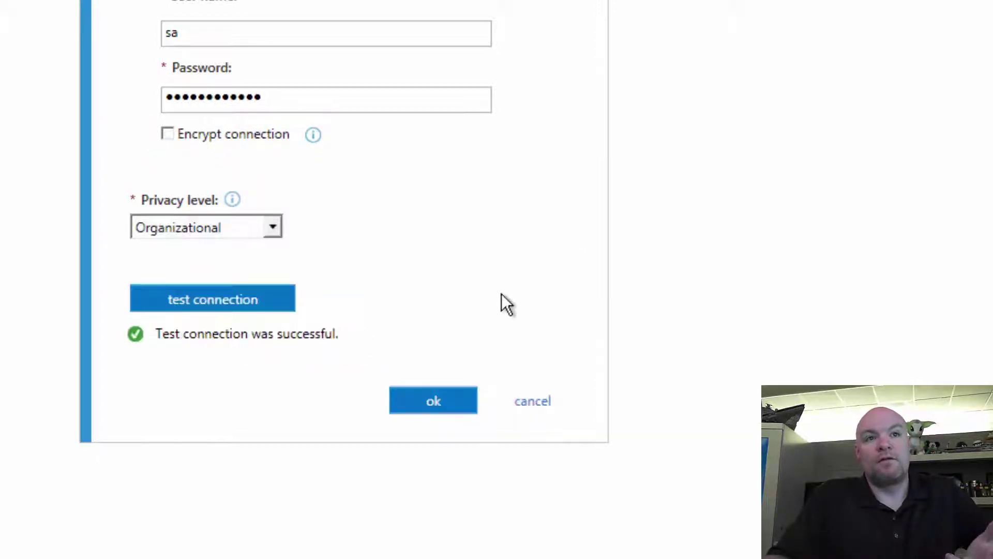
left_click(210, 141)
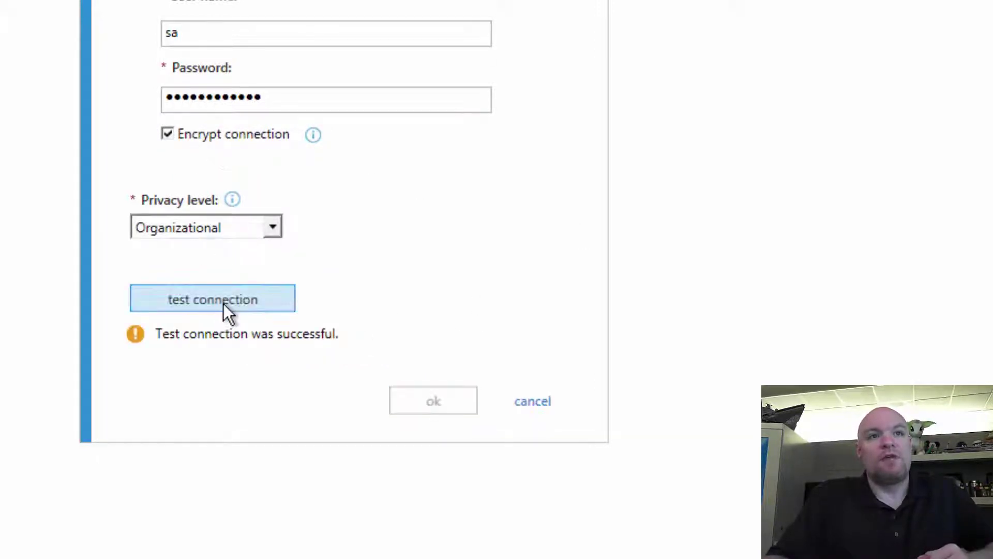
left_click(223, 303)
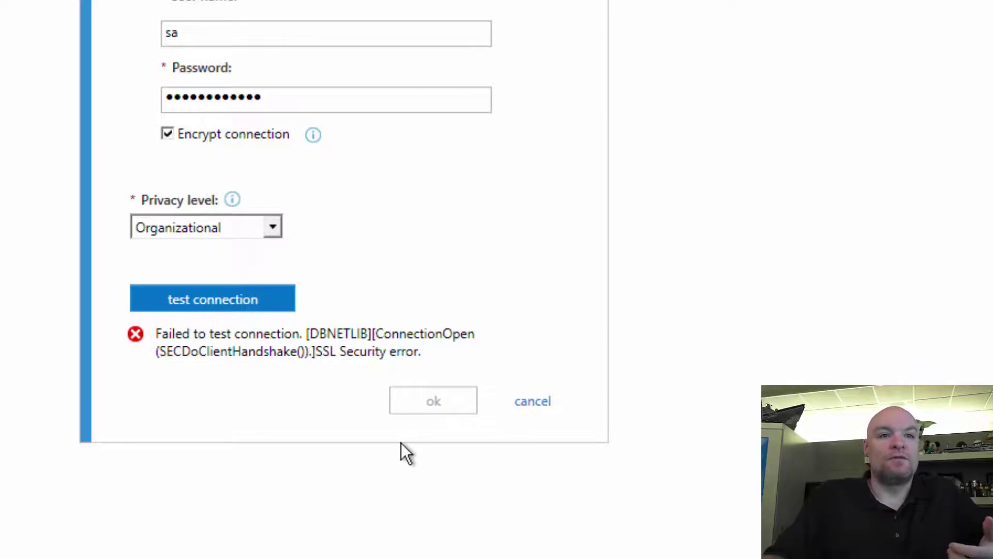
- After reviewing the SSL Security test error, switch to SQL Server Management Studio
key("alt+Tab")
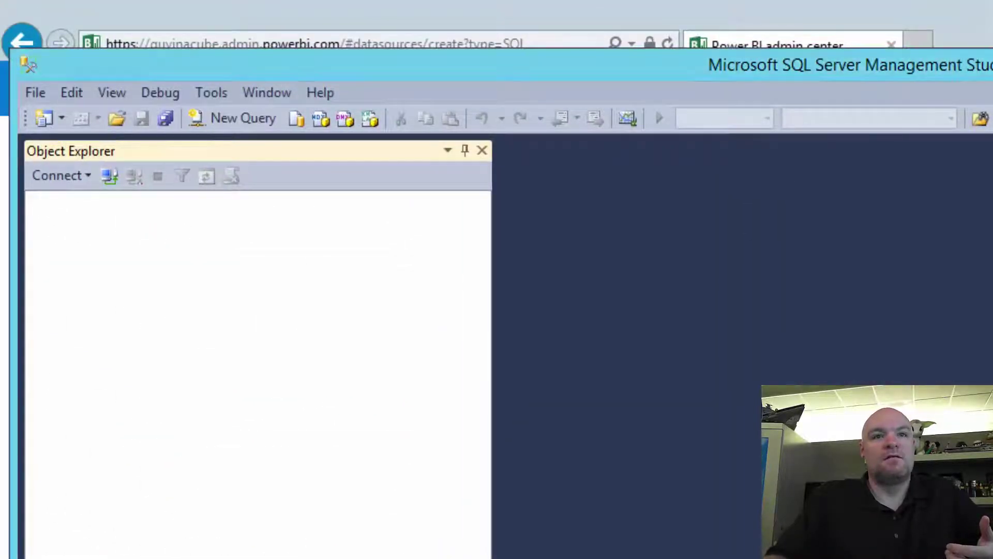
- Try an encrypted Database Engine connection to guyinacubesql, dismiss the untrusted-chain error, and cancel
left_click(74, 181)
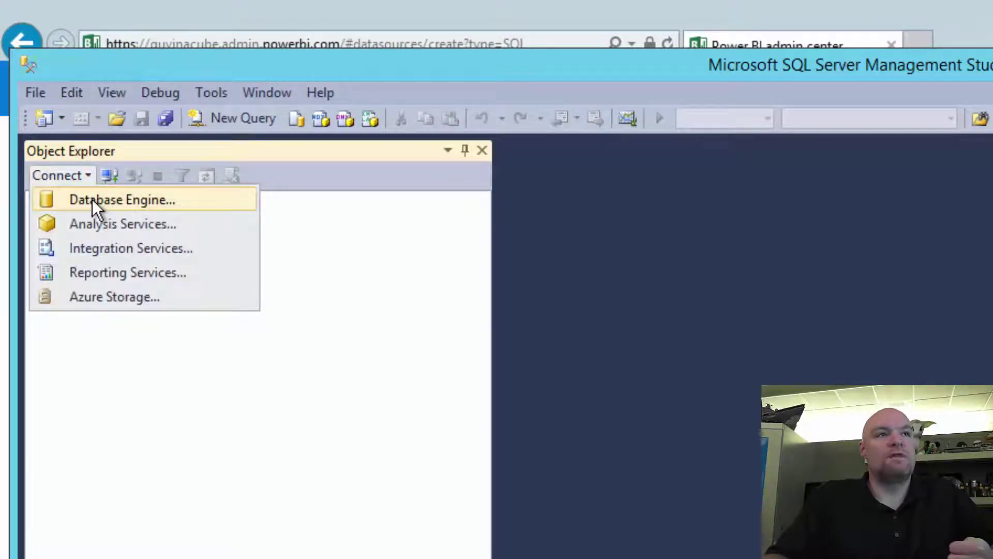
left_click(92, 199)
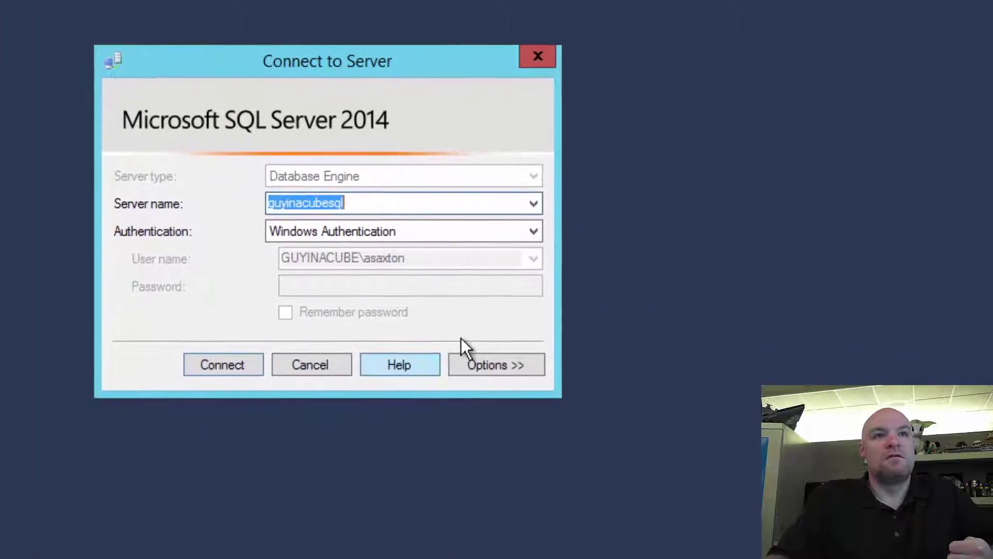
left_click(499, 365)
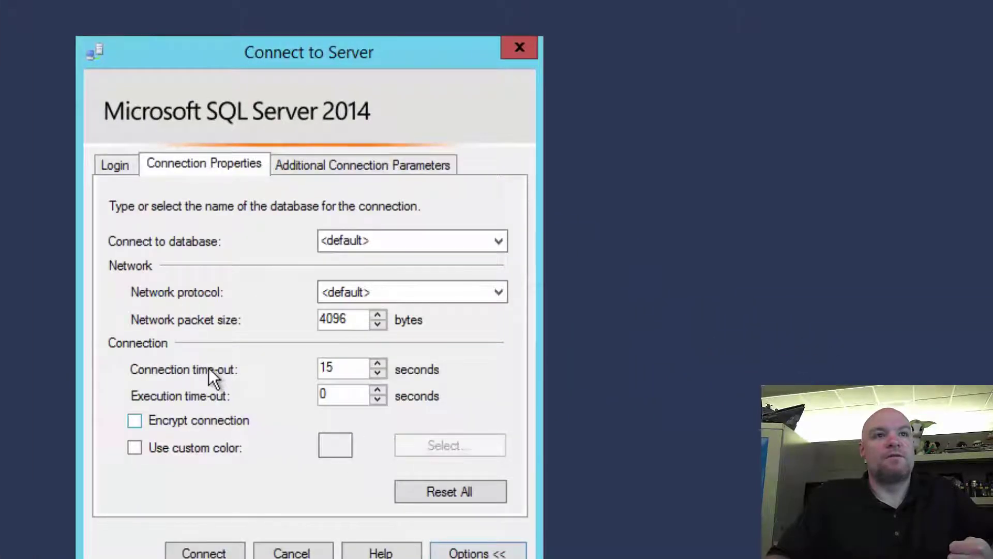
left_click(157, 420)
left_click(202, 552)
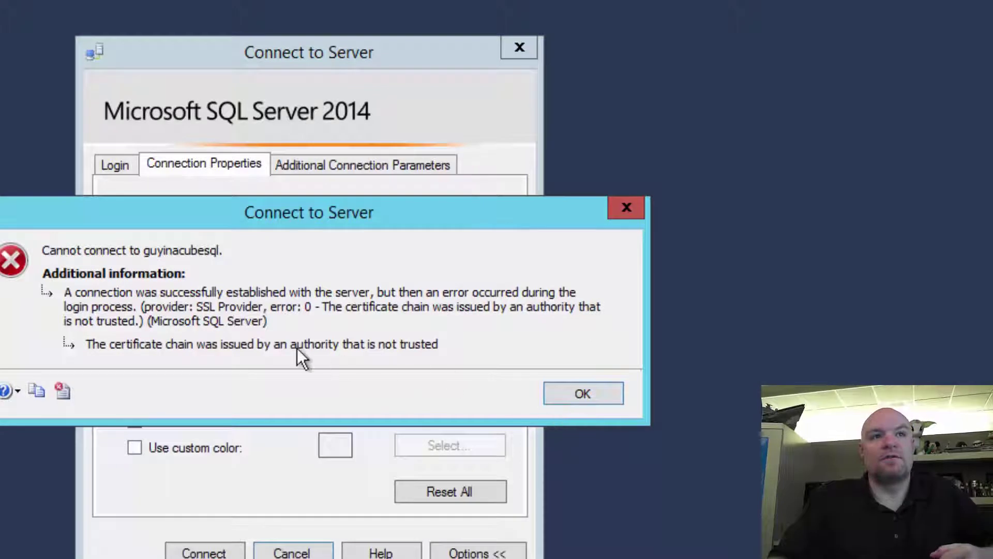
left_click(605, 402)
left_click(301, 551)
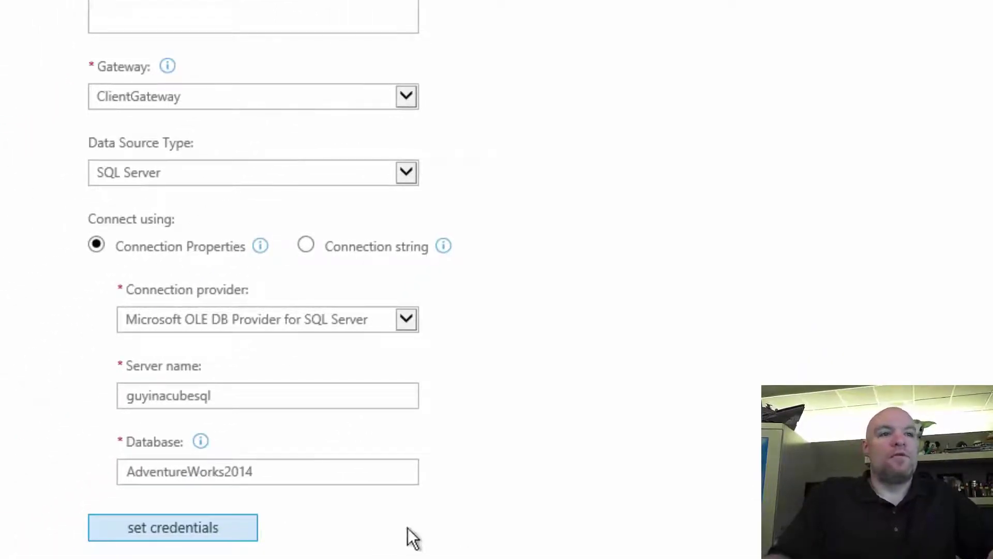
- Set the data source's connection provider to SQL Server Native Client 11.0
left_click(222, 534)
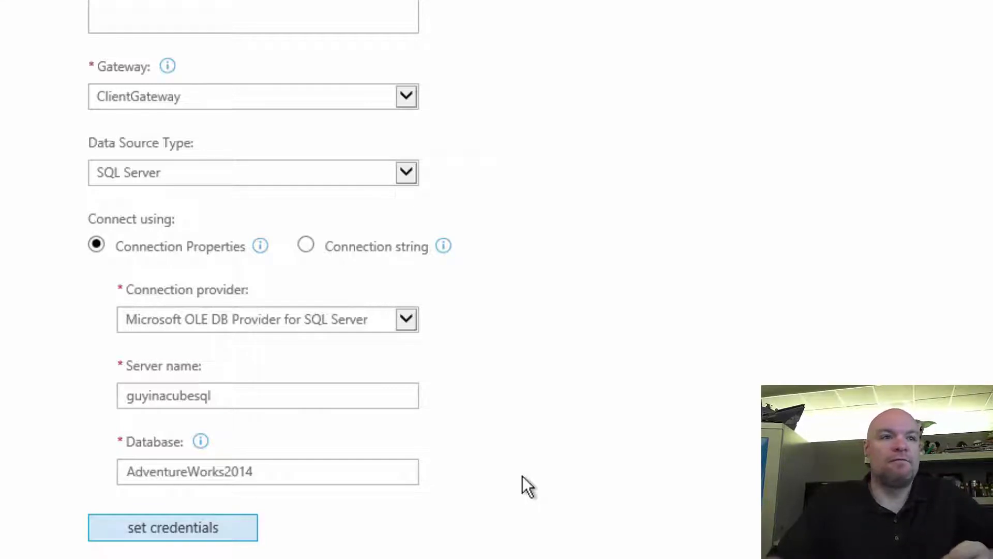
left_click(362, 319)
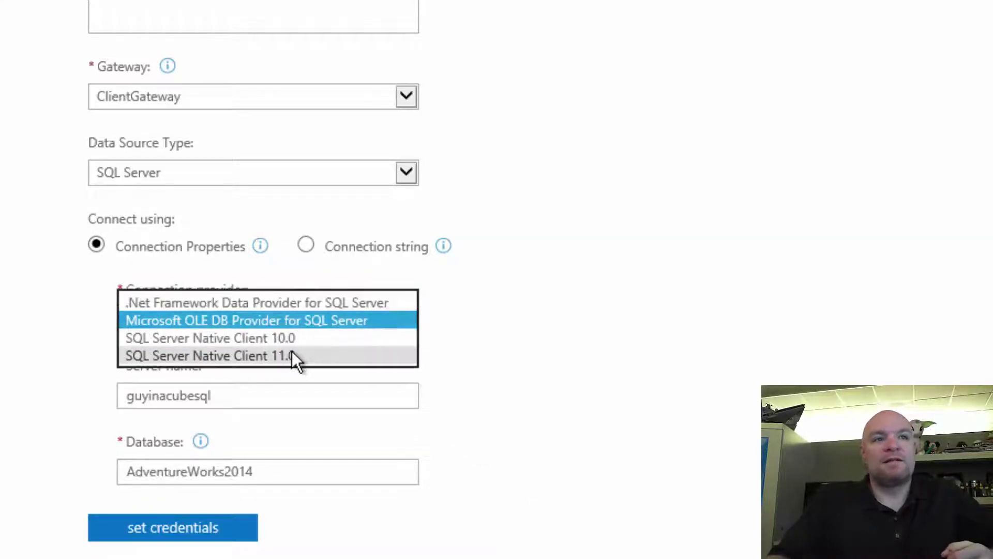
left_click(295, 355)
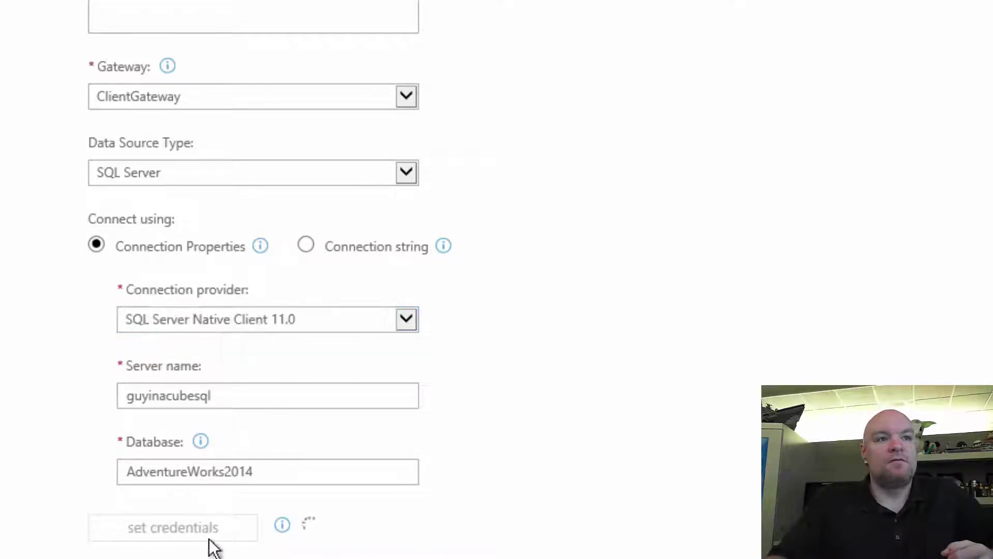
- Enter the sa user name and its password in the data source credentials dialog
left_click(191, 538)
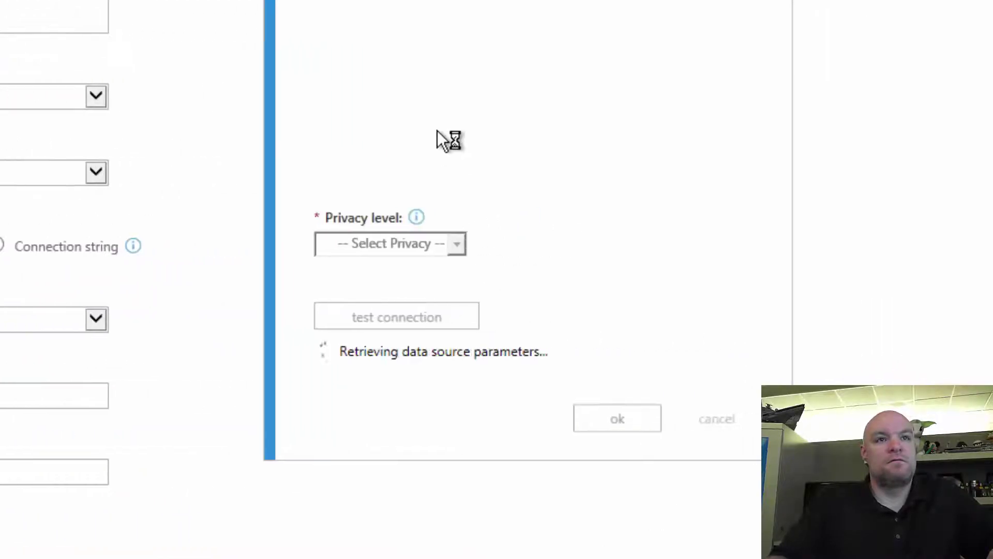
left_click(572, 60)
type("sa")
left_click(393, 113)
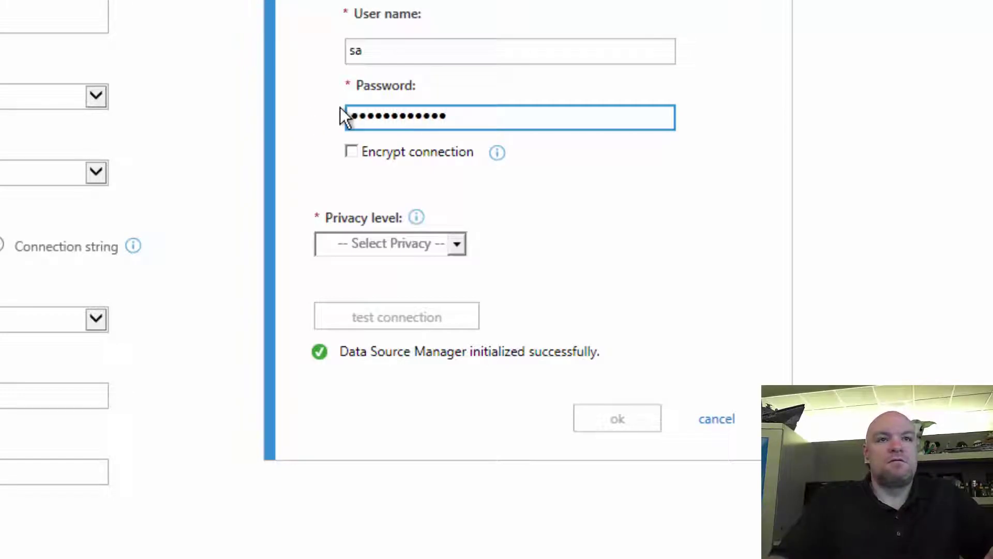
- Enable encryption, set privacy to Organizational, and test the connection, reviewing the certificate-chain error
left_click(368, 152)
left_click(446, 243)
left_click(392, 287)
left_click(397, 317)
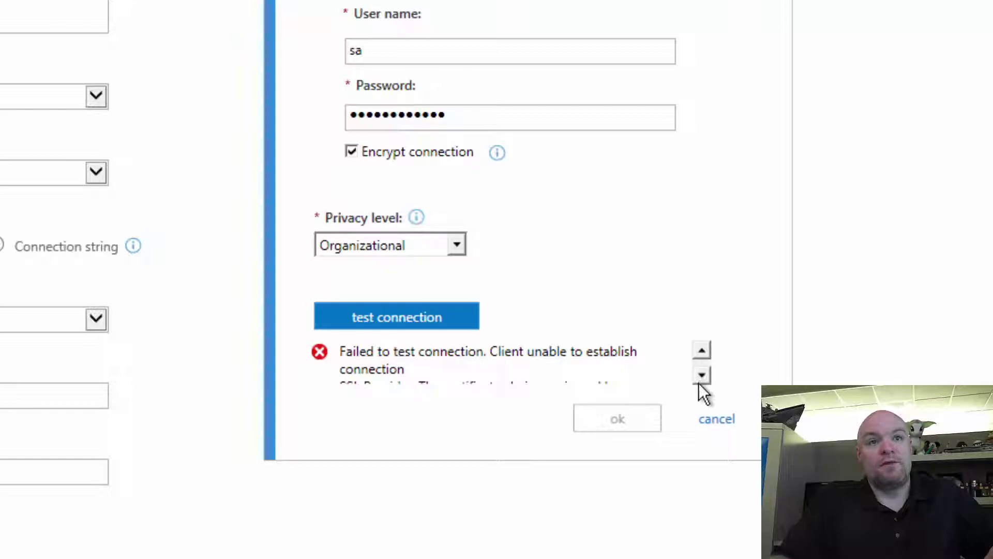
left_click(699, 381)
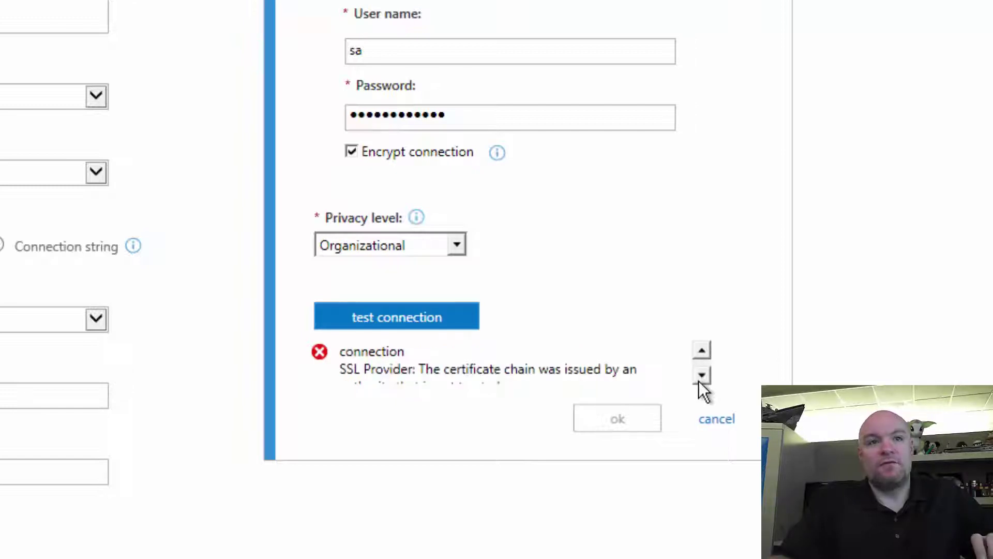
left_click(699, 381)
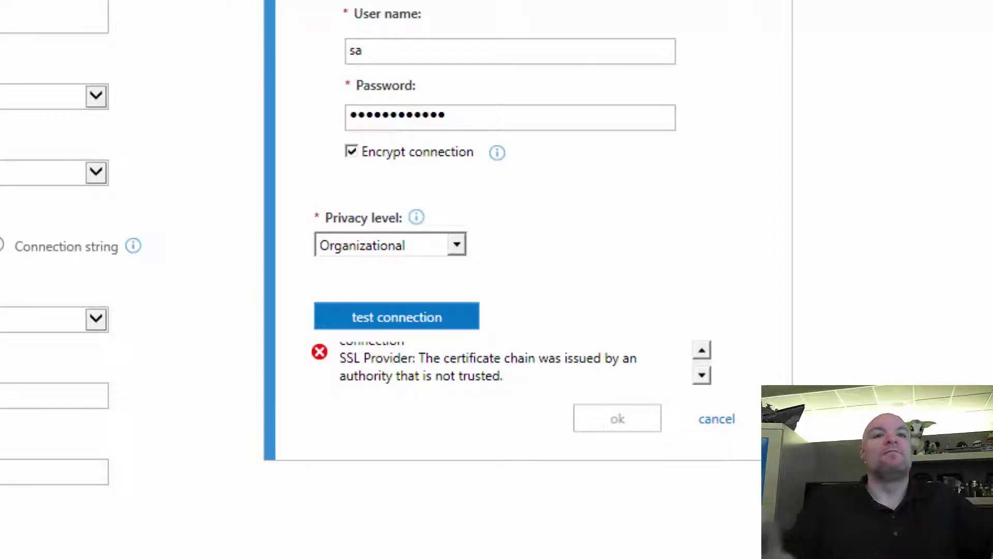
- Cancel the credentials dialog, minimize the browser, and run mmc from Run as administrator
left_click(716, 419)
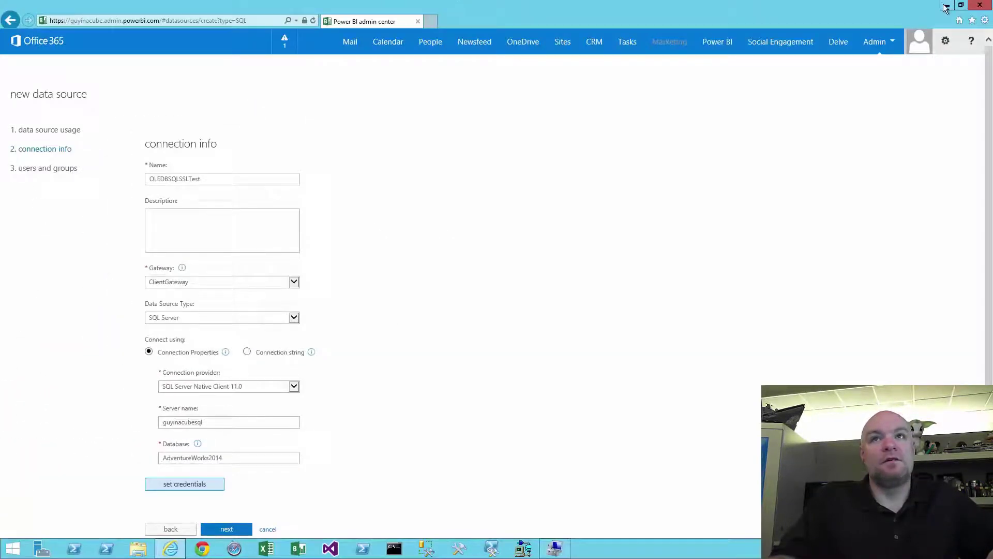
left_click(947, 5)
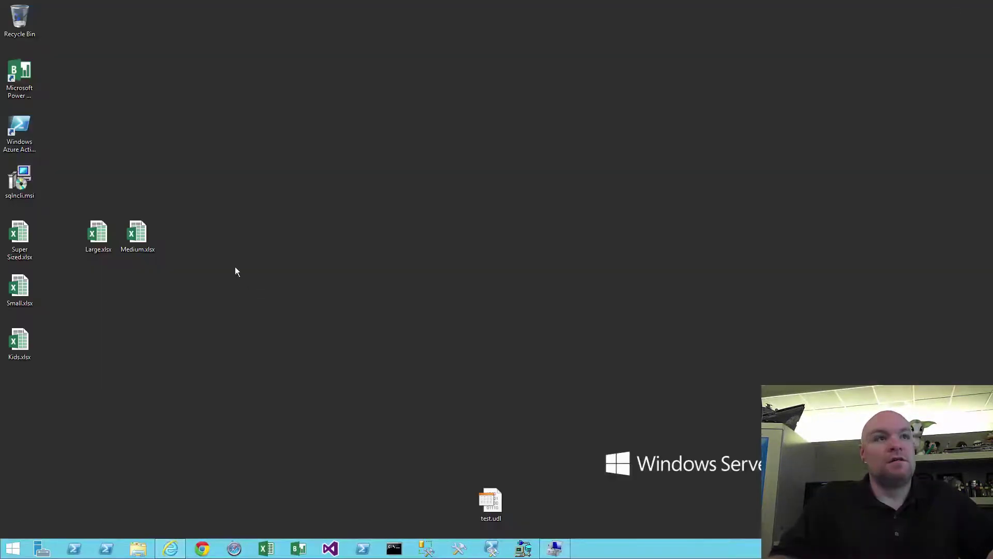
right_click(16, 549)
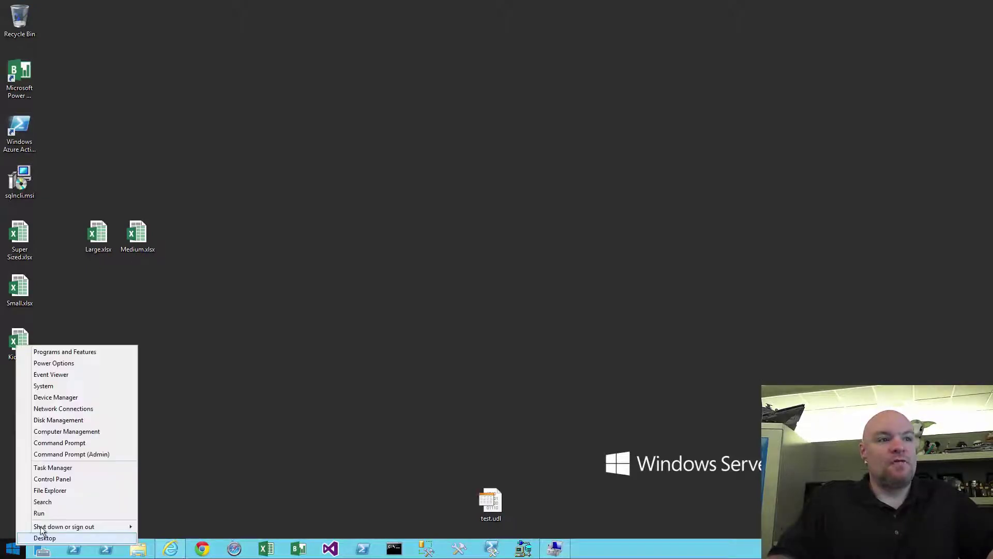
left_click(76, 513)
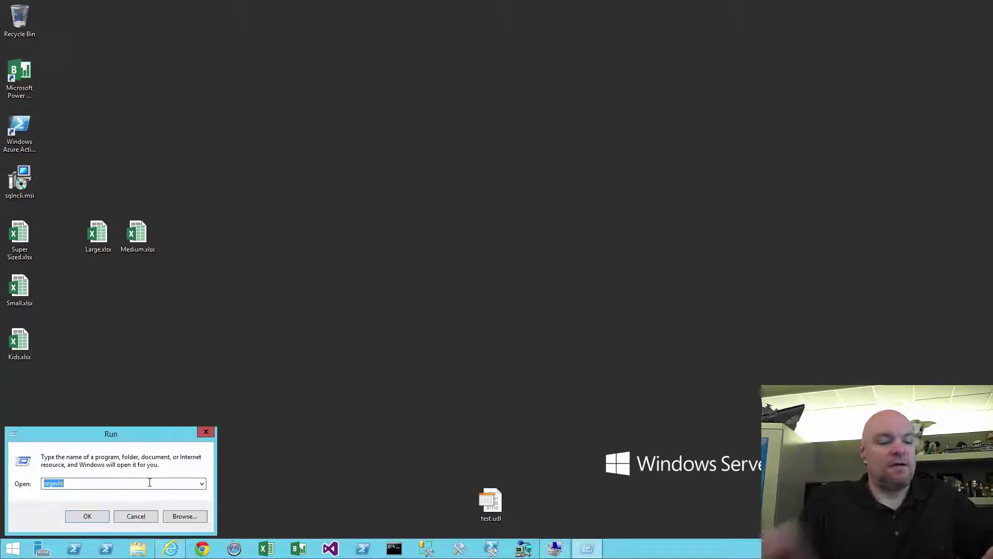
type("mmc")
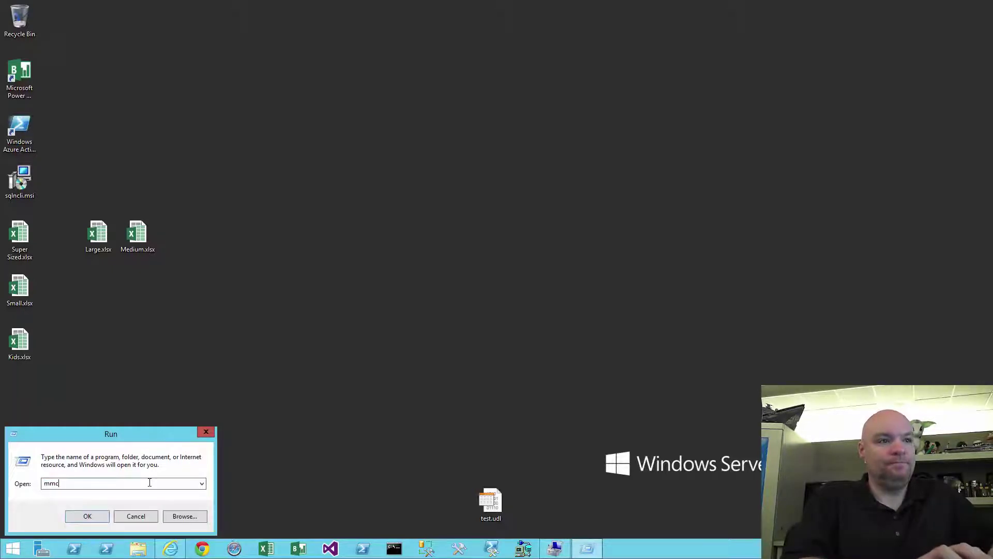
key("Return")
left_click(538, 294)
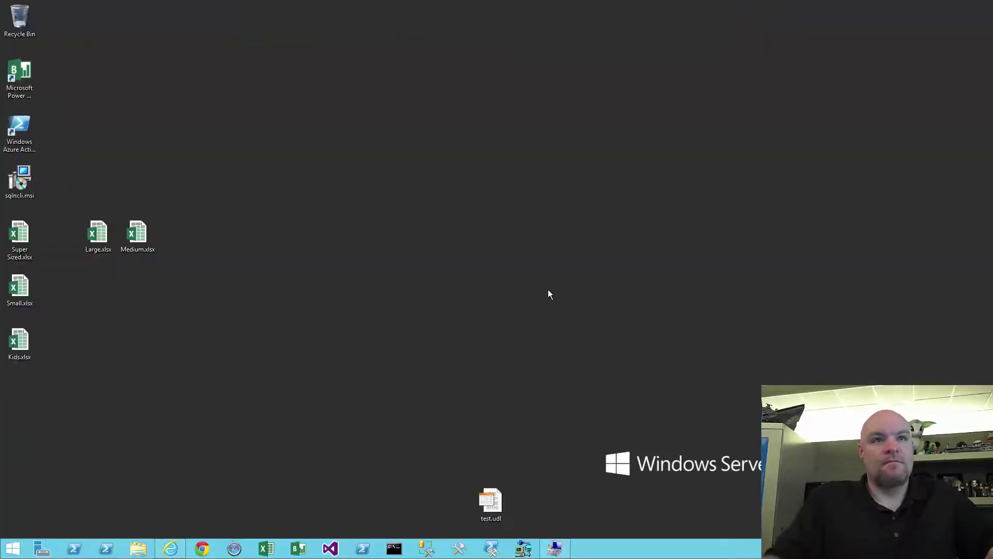
- Add the Certificates snap-in for the Computer account on the Local computer, then confirm with OK
left_click(36, 35)
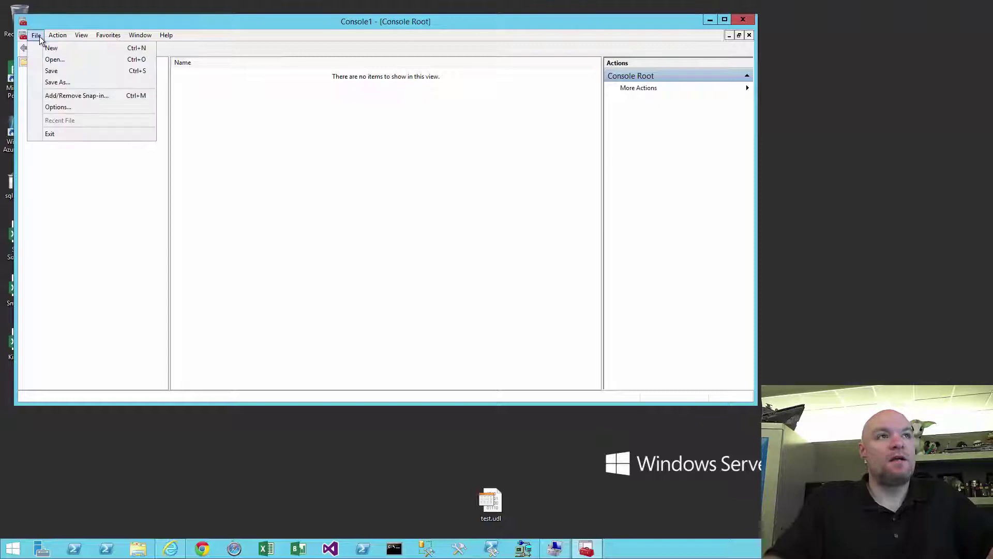
left_click(59, 95)
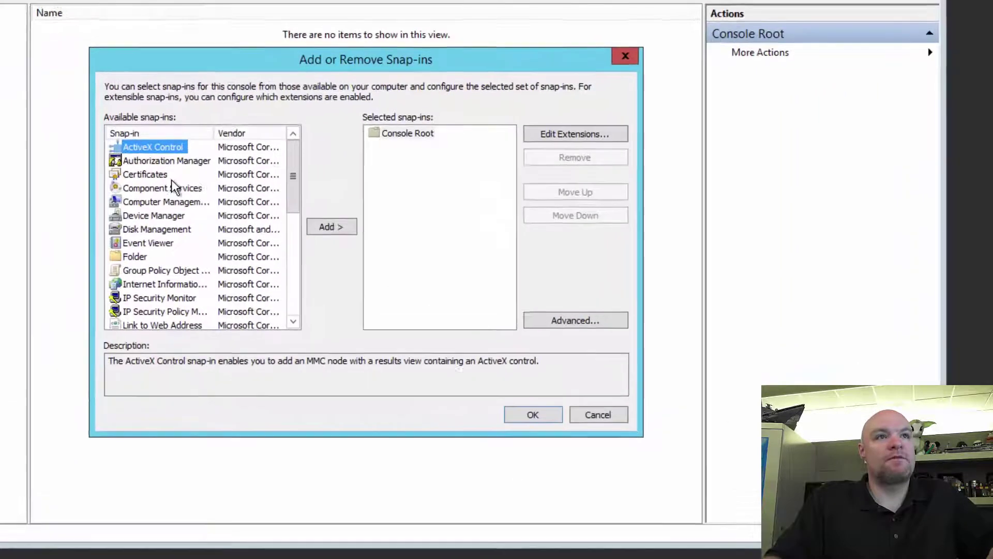
left_click(212, 170)
left_click(324, 229)
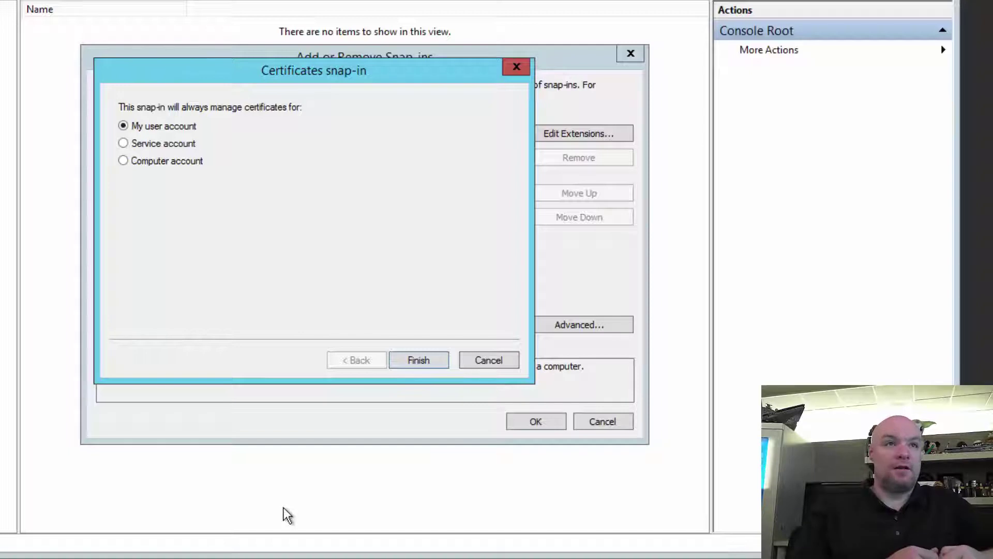
left_click(185, 162)
left_click(420, 362)
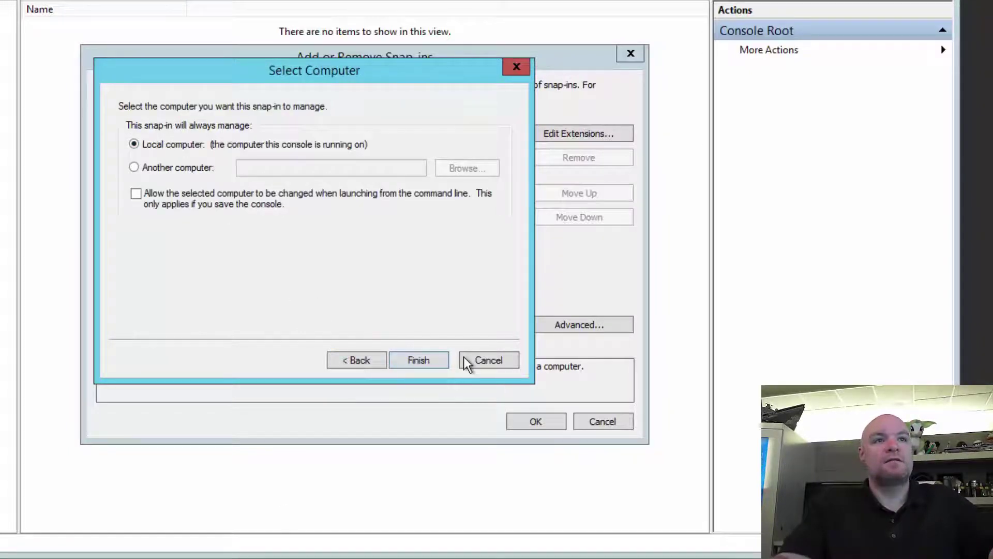
left_click(436, 362)
left_click(517, 420)
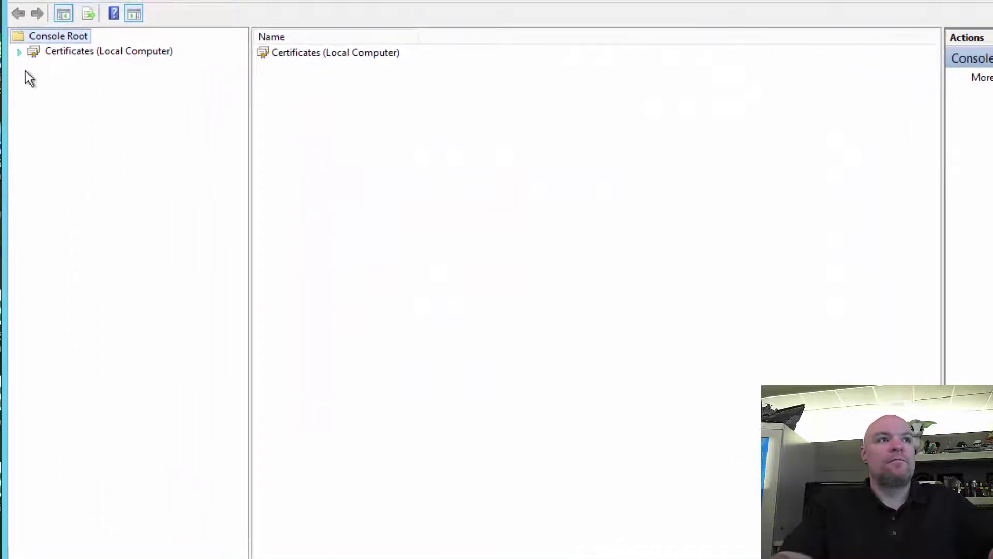
- Expand Certificates (Local Computer), Personal, and Trusted Root Certification Authorities, then open its Certificates folder
left_click(19, 52)
left_click(35, 66)
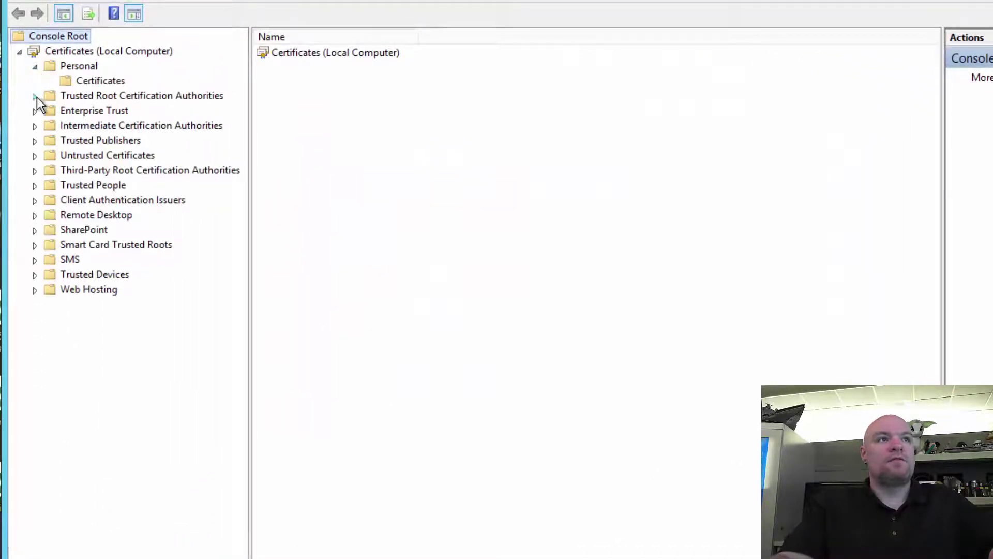
left_click(35, 96)
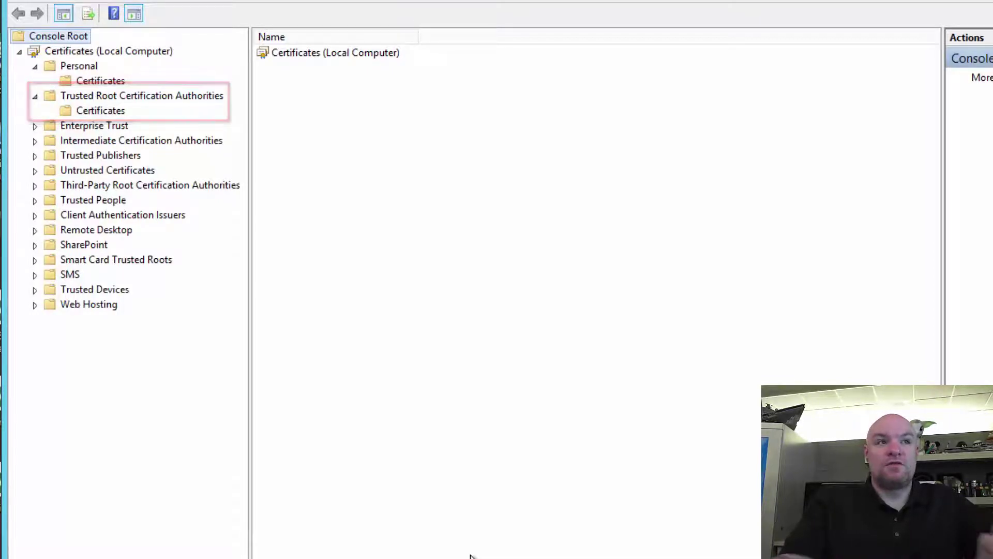
left_click(91, 111)
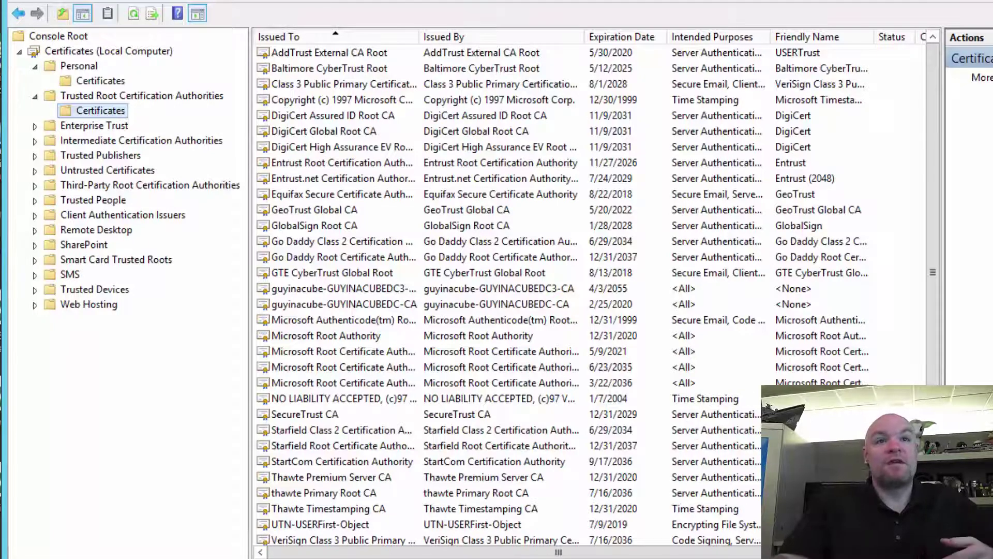
- Scroll through the trusted root certificates, then open File Explorer at This PC
scroll(370, 511, "down", 1)
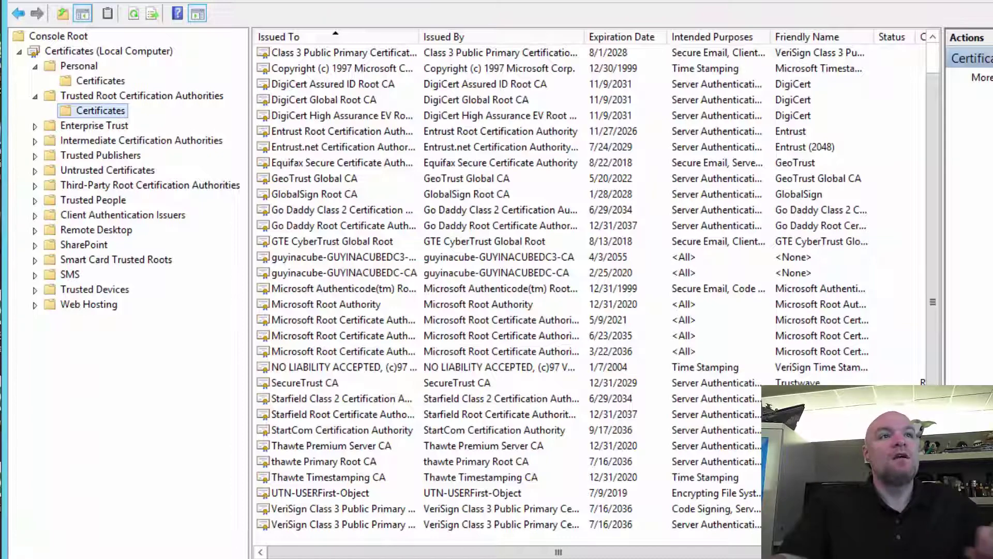
left_click_drag(935, 81, 929, 49)
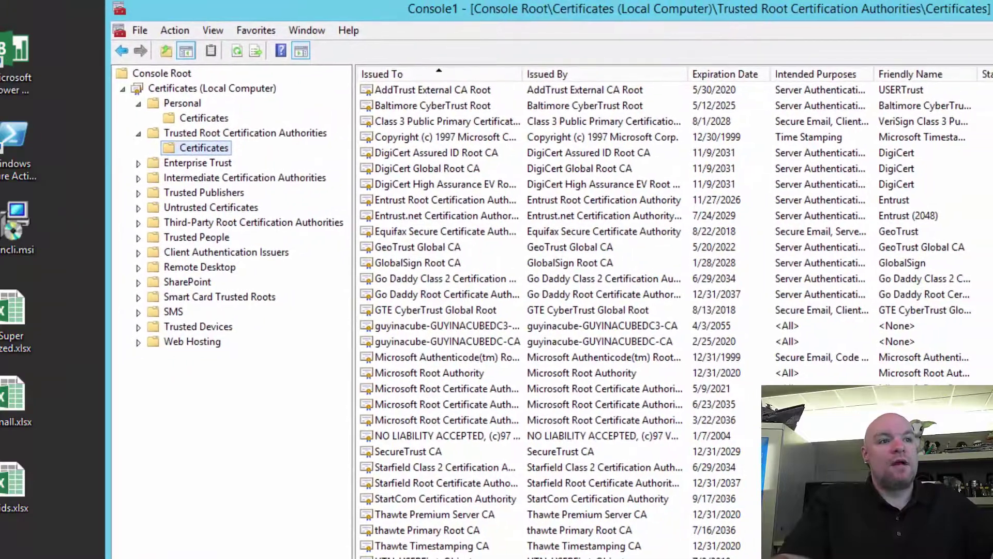
key("super+e")
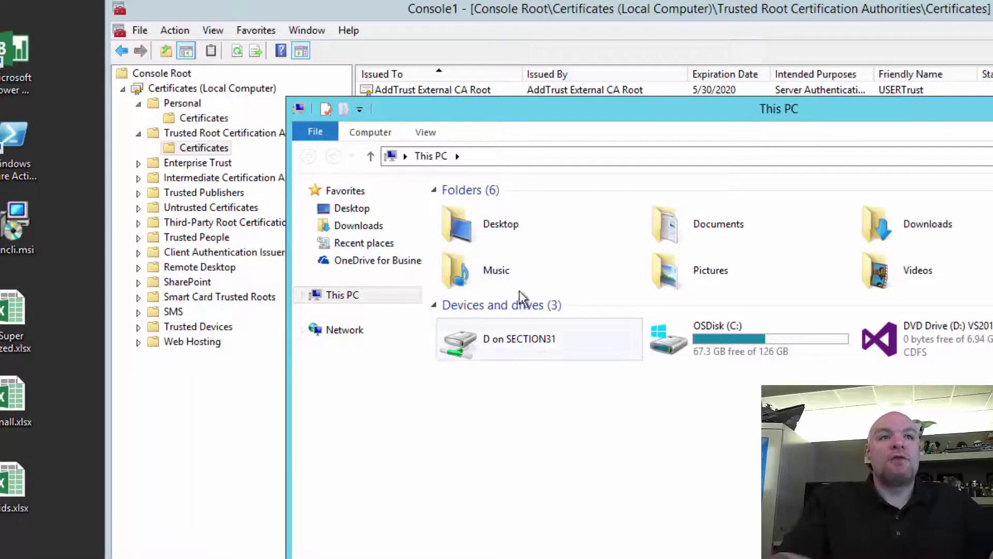
- Browse \\guyinacubesql\c$ to Users, the user's Desktop, and select guyinacubesql.pfx
left_click(490, 158)
type("\\\\")
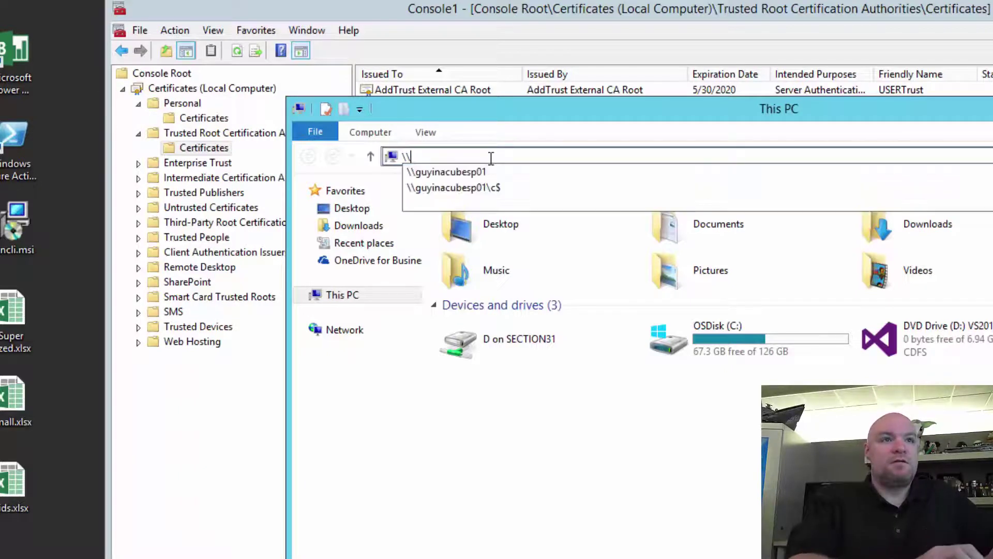
type("gu")
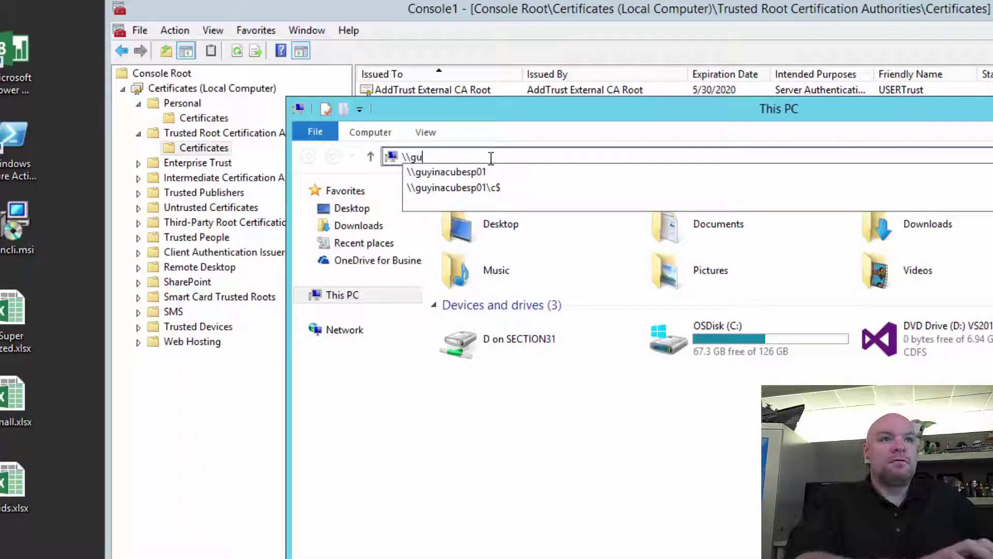
type("yinacubesql")
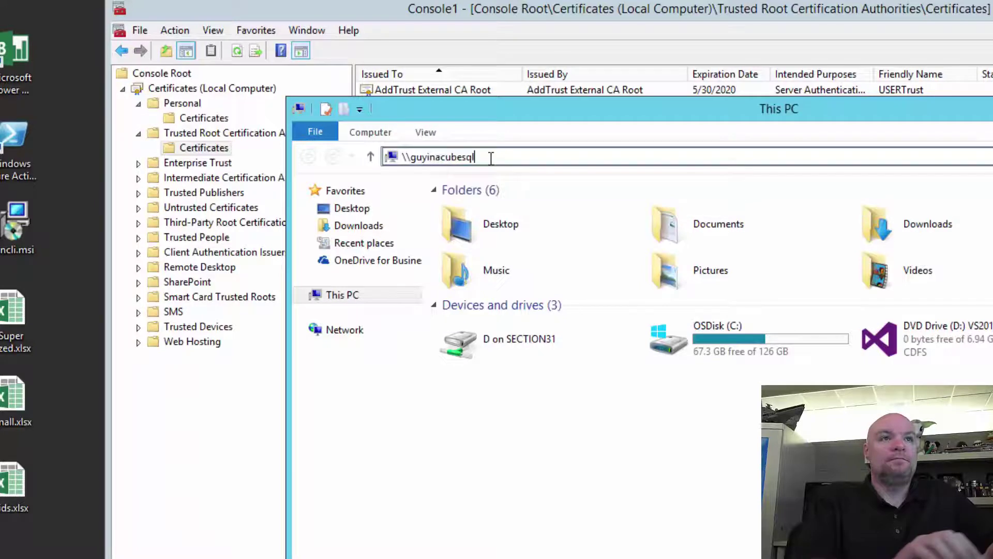
type("\\c$")
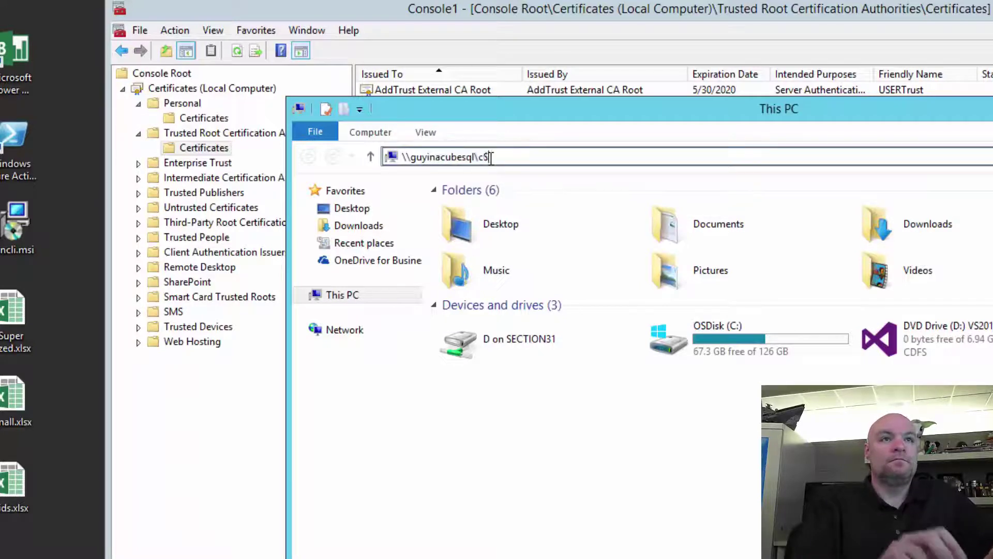
key("Return")
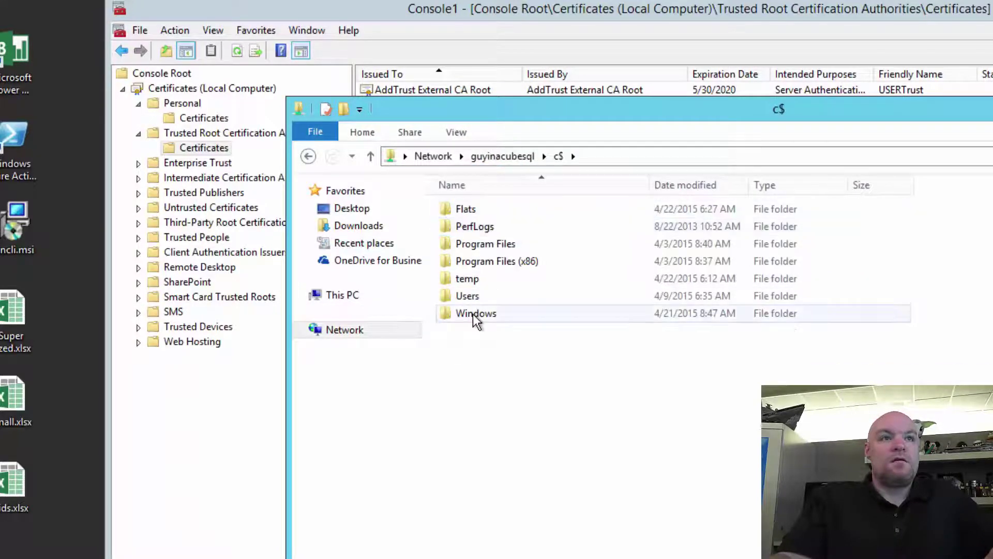
double_click(470, 297)
double_click(491, 225)
double_click(489, 231)
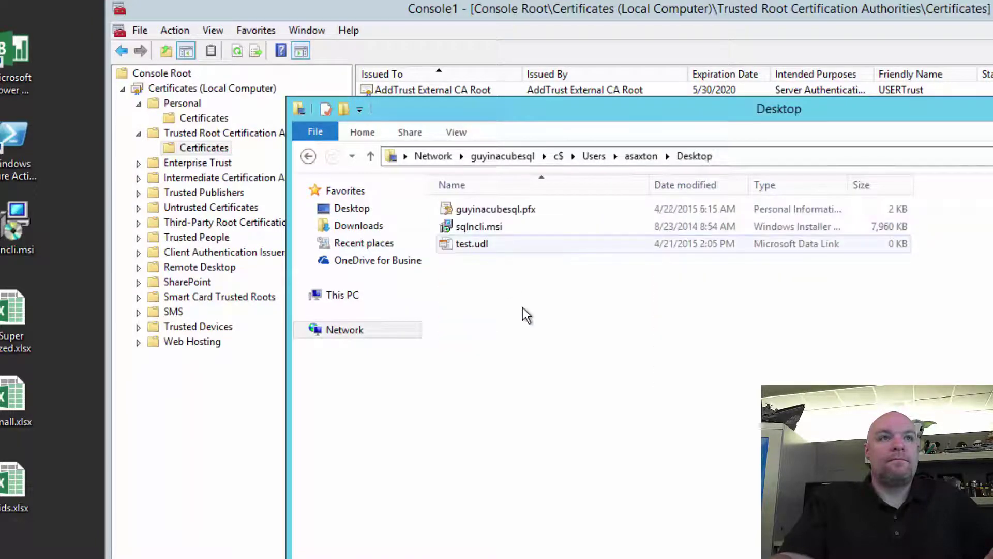
left_click(519, 210)
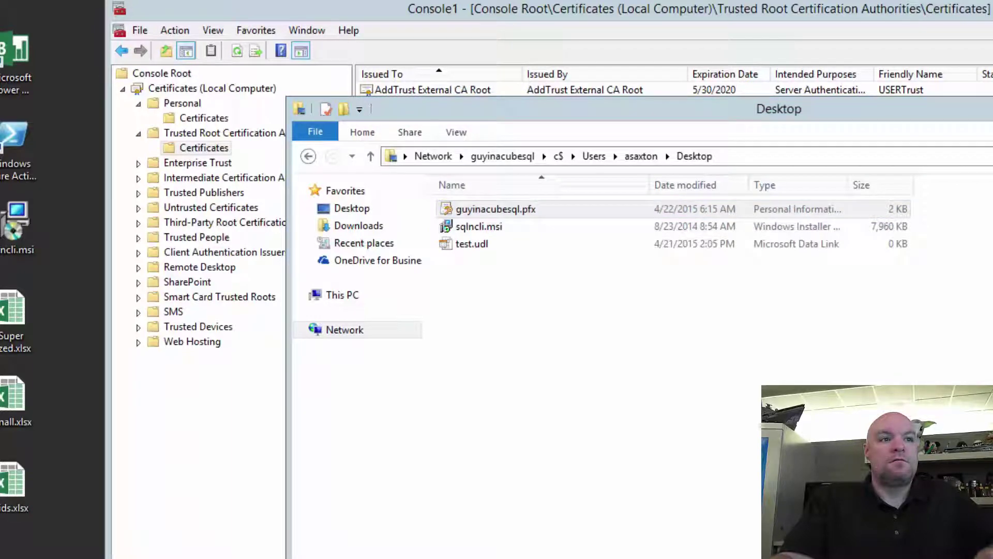
- Paste guyinacubesql.pfx onto the desktop and position its icon just below Kids.xlsx
right_click(138, 556)
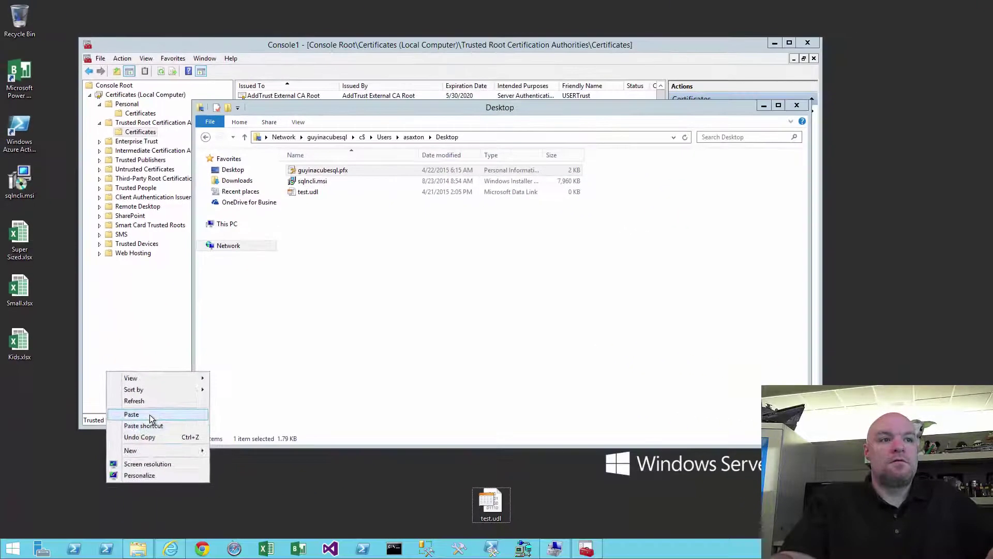
left_click(150, 414)
left_click_drag(84, 450, 37, 411)
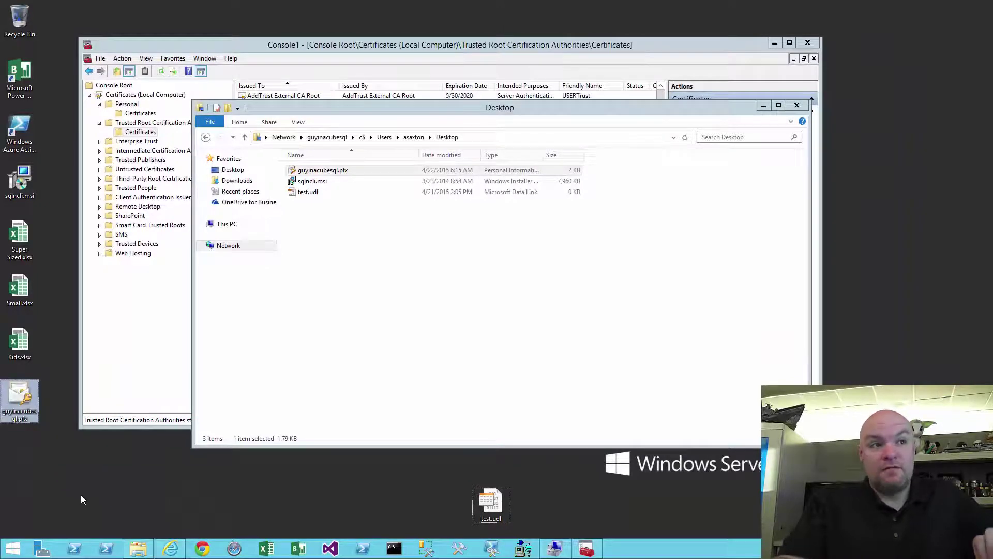
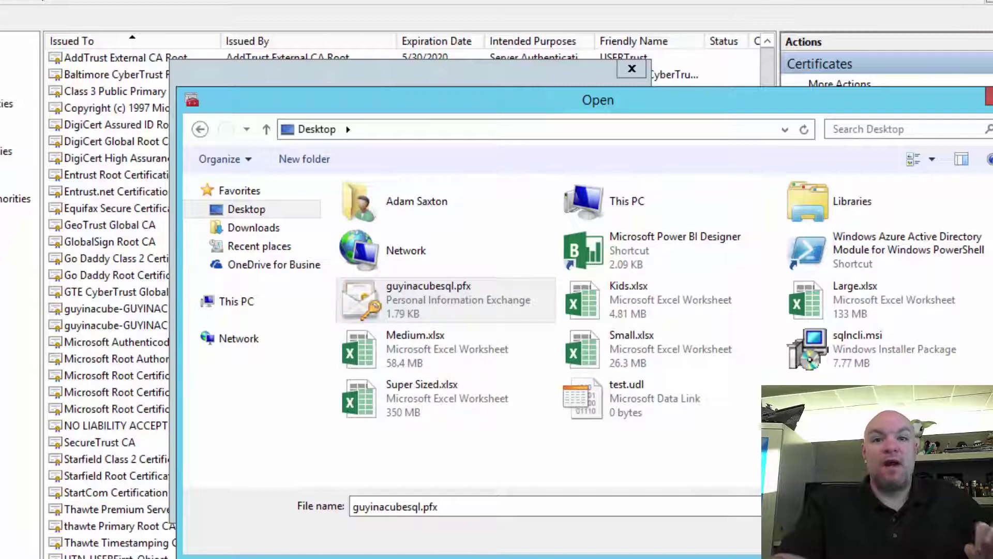
- Complete the guyinacubesql.pfx import with its private key password into the Trusted Root Certification Authorities store
key("Return")
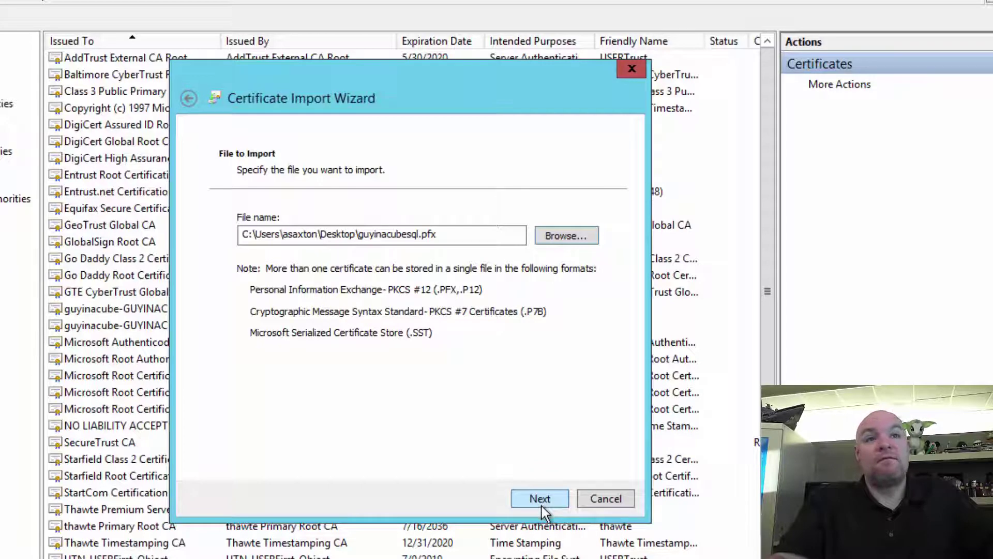
left_click(540, 500)
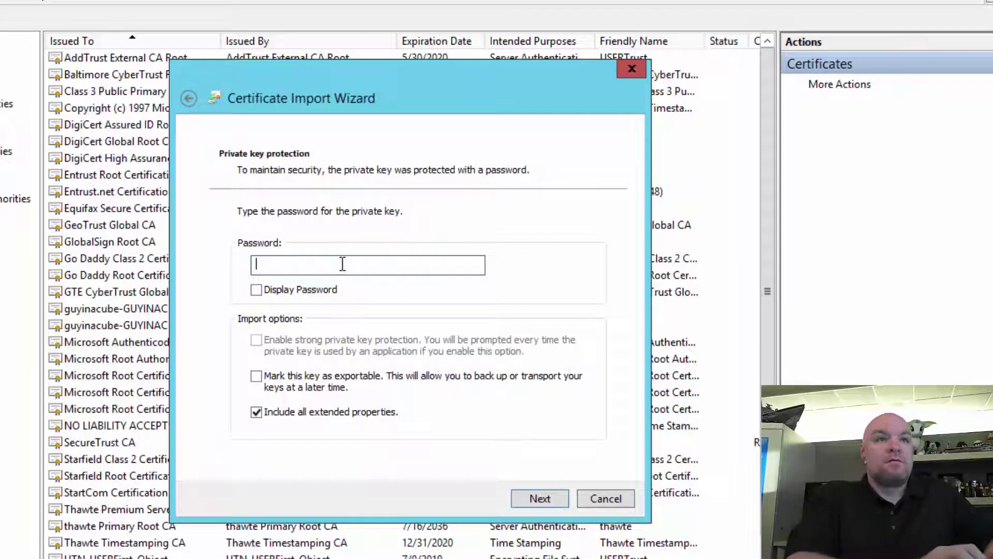
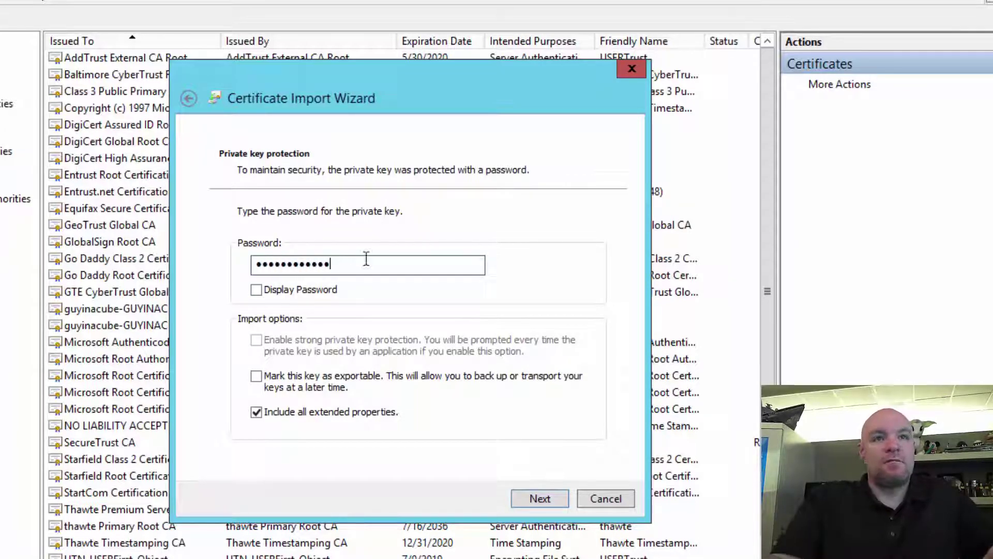
left_click(537, 499)
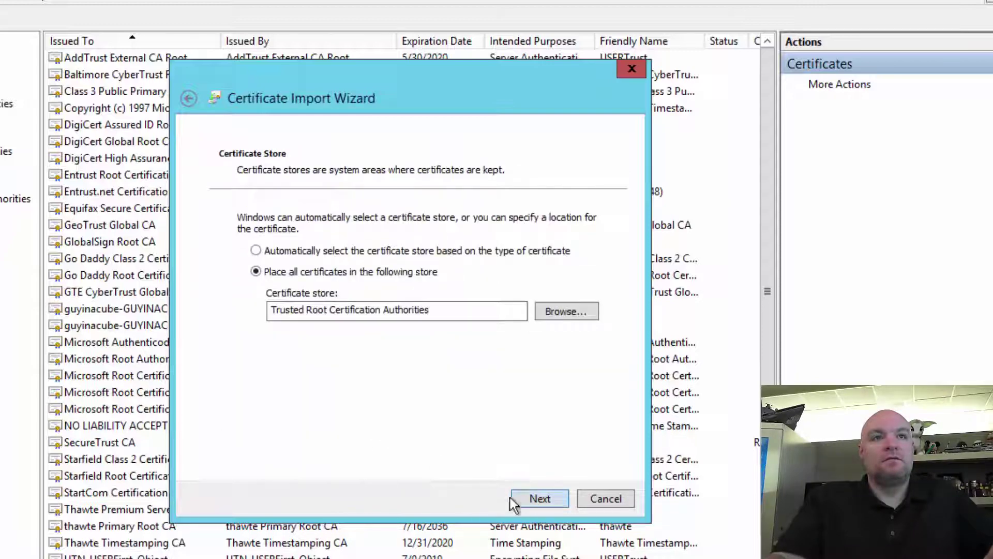
left_click(551, 498)
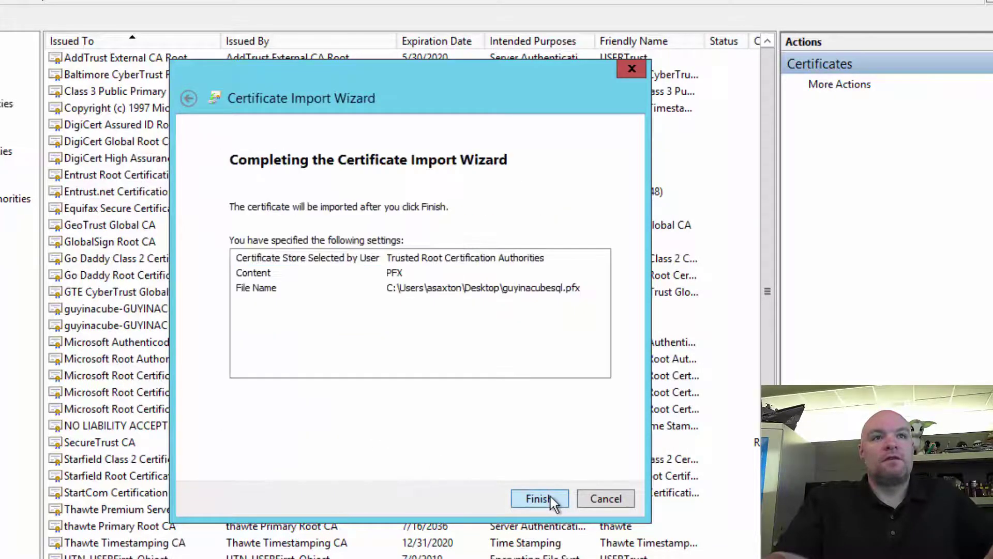
left_click(551, 496)
left_click(581, 428)
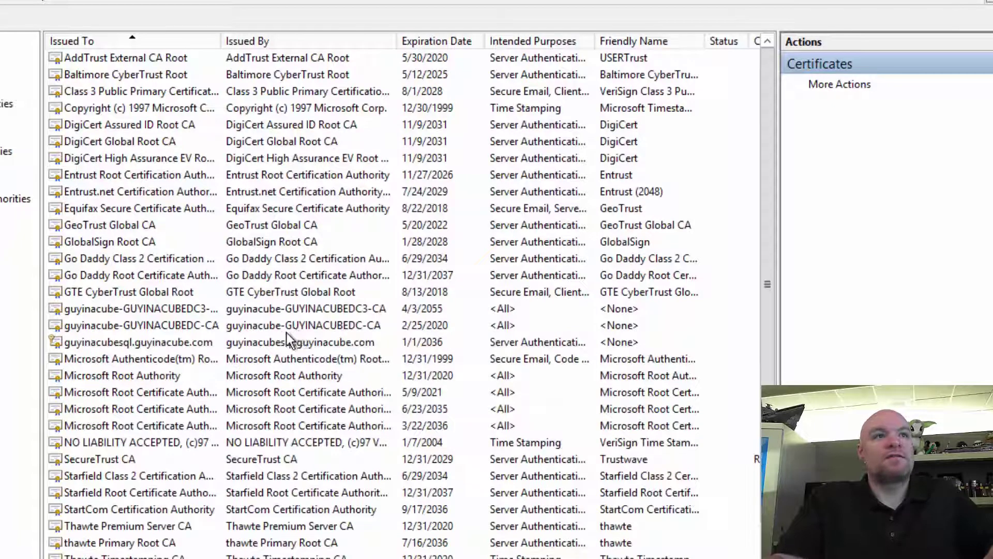
- Select the guyinacubesql.guyinacube.com certificate, expiring 1/1/2036, in the Trusted Root list
left_click(104, 341)
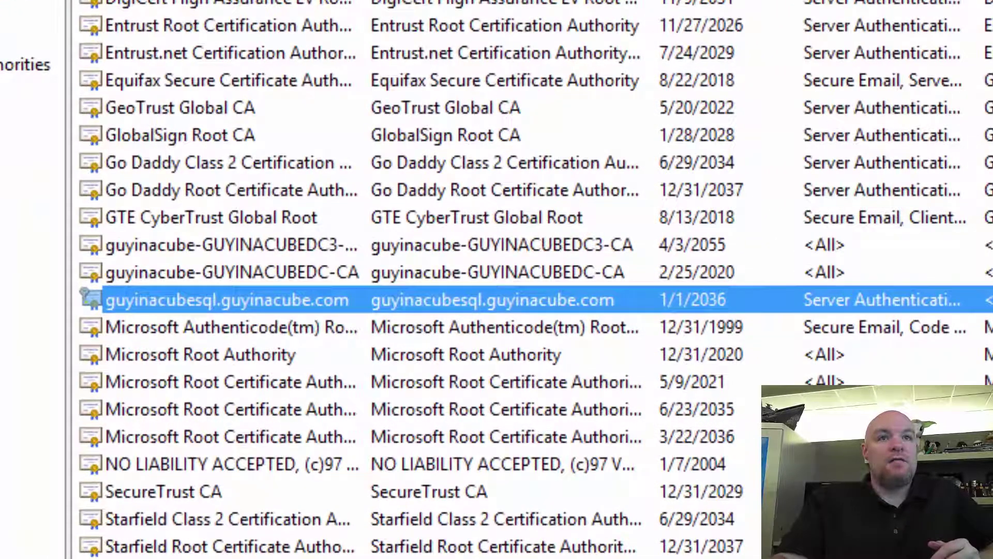
key("Up")
key("Up")
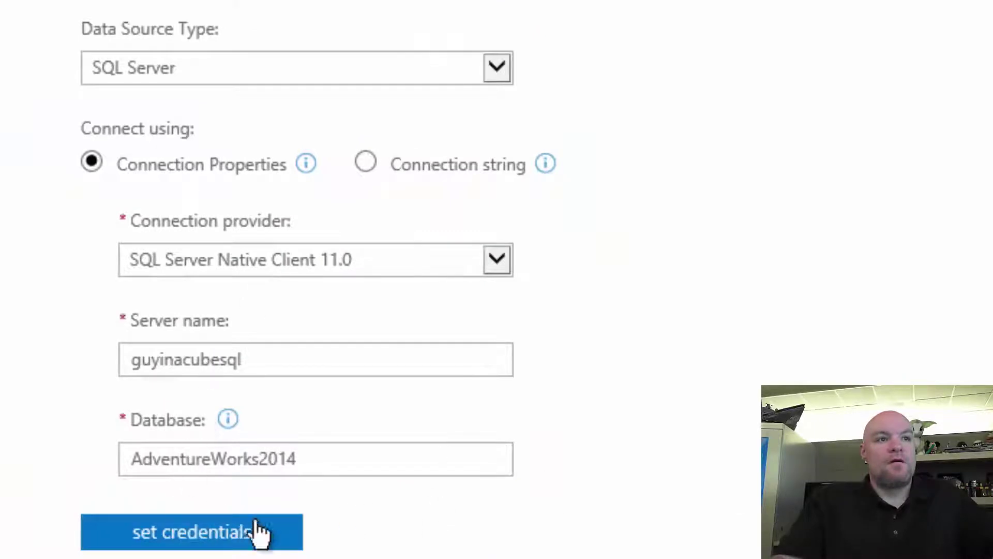
- Choose Microsoft OLE DB Provider for SQL Server and enter the sa user name and password
left_click(510, 260)
left_click(282, 218)
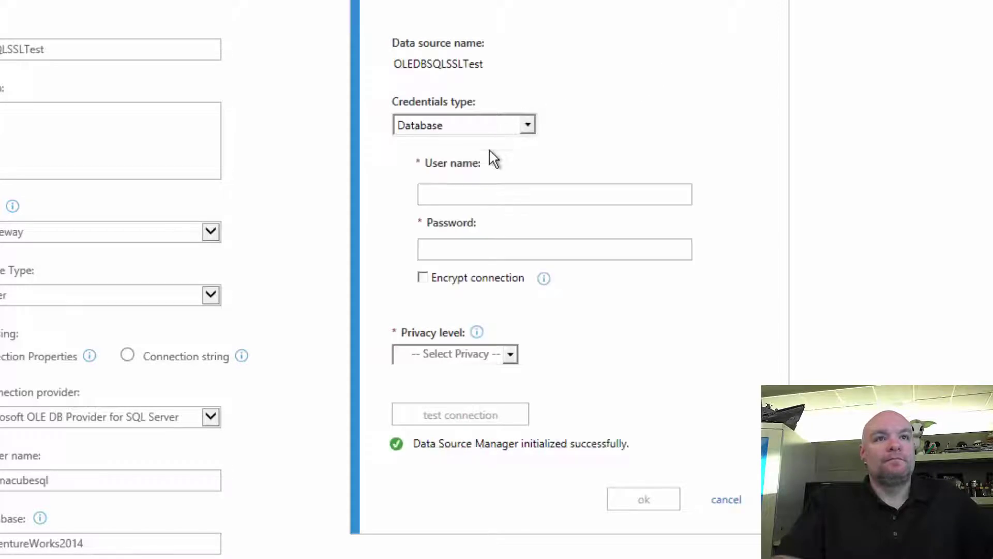
left_click(477, 192)
type("sa")
left_click(479, 253)
type("•••")
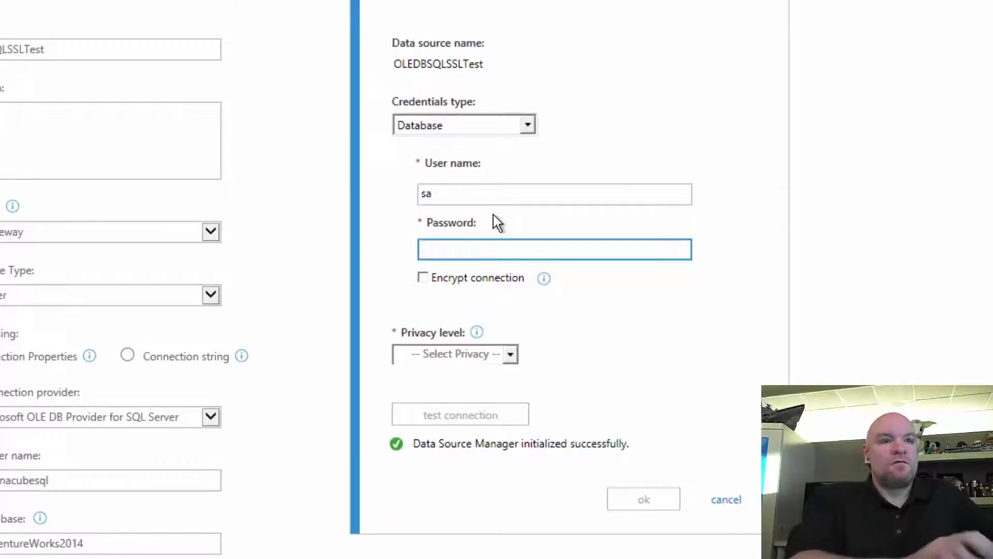
type("•••••••••")
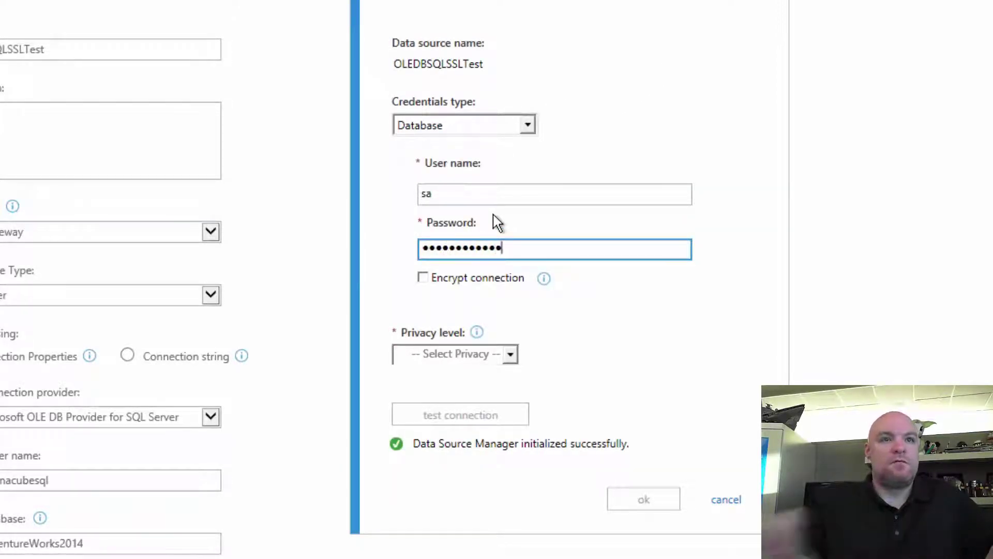
- Enable Encrypt connection with Organizational privacy, test successfully, then cancel the credentials dialog
left_click(437, 279)
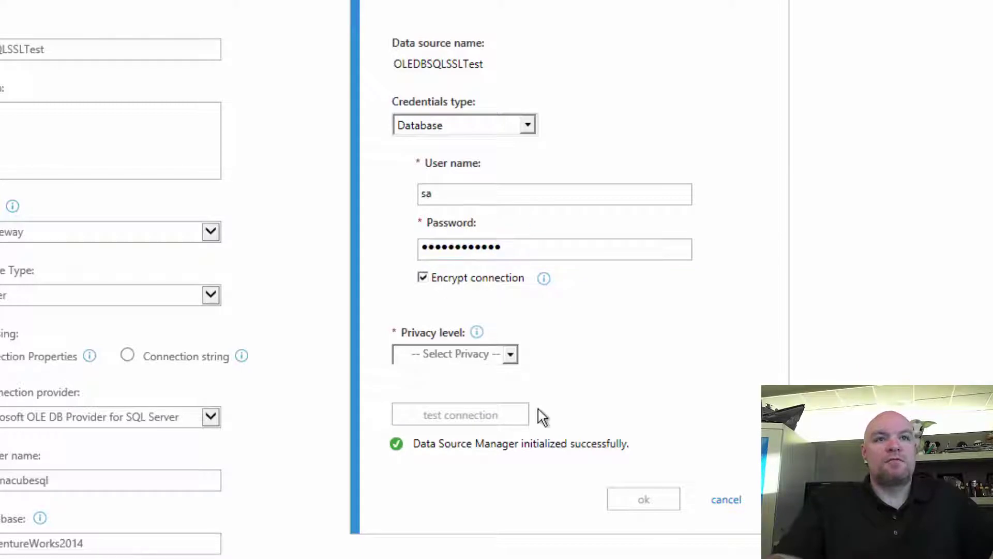
left_click(517, 360)
left_click(455, 389)
left_click(448, 411)
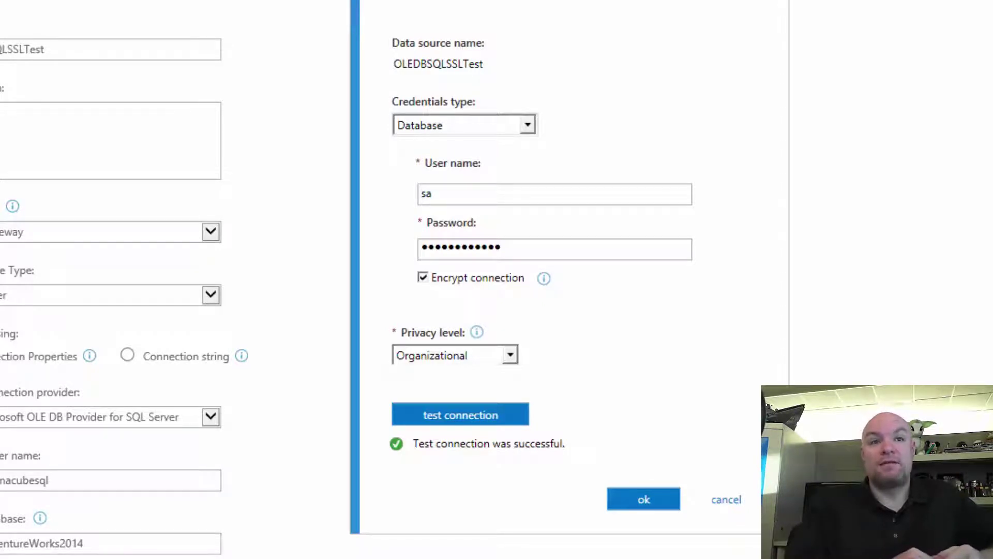
left_click(728, 502)
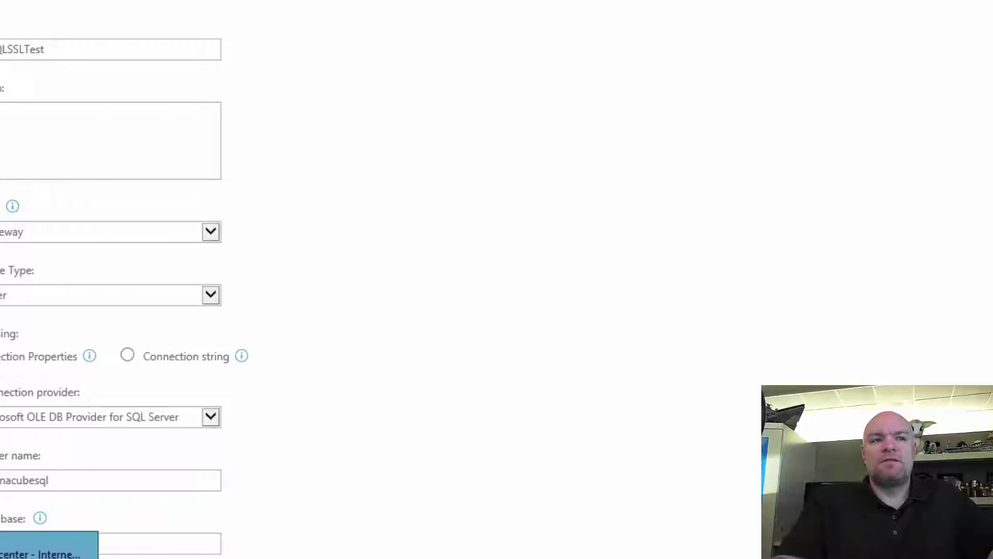
- Check the imported guyinacubesql.guyinacube.com certificate's Certification Path trust status
key("alt+Tab")
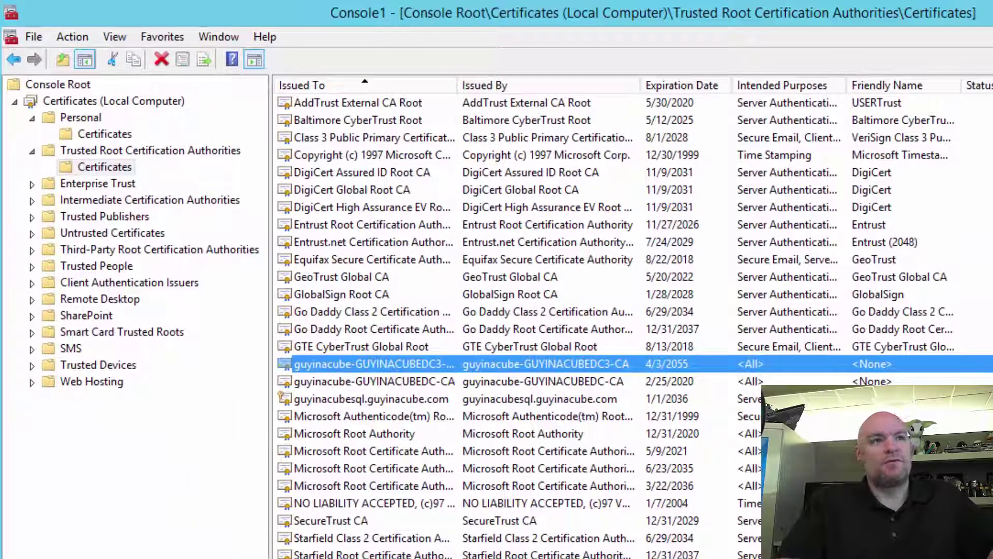
double_click(364, 399)
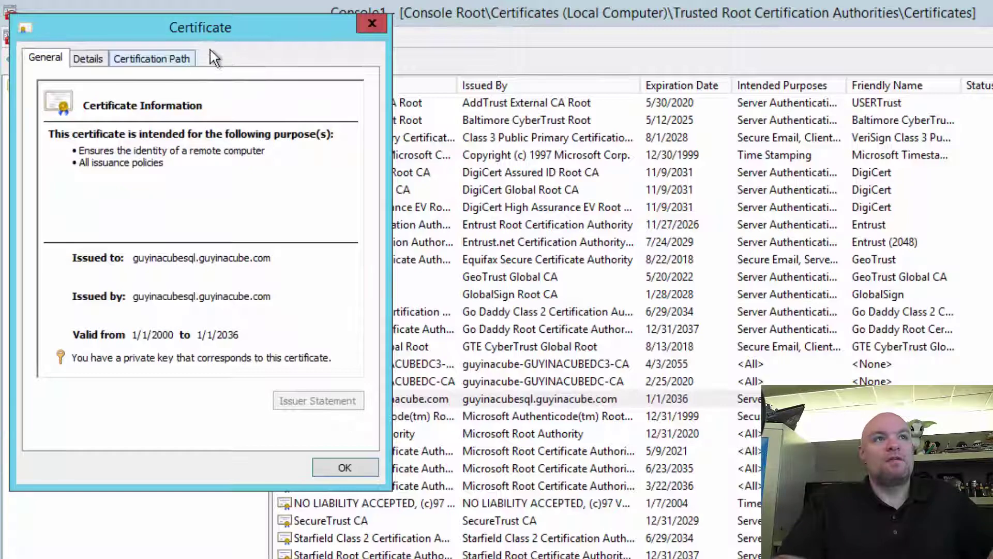
left_click(184, 63)
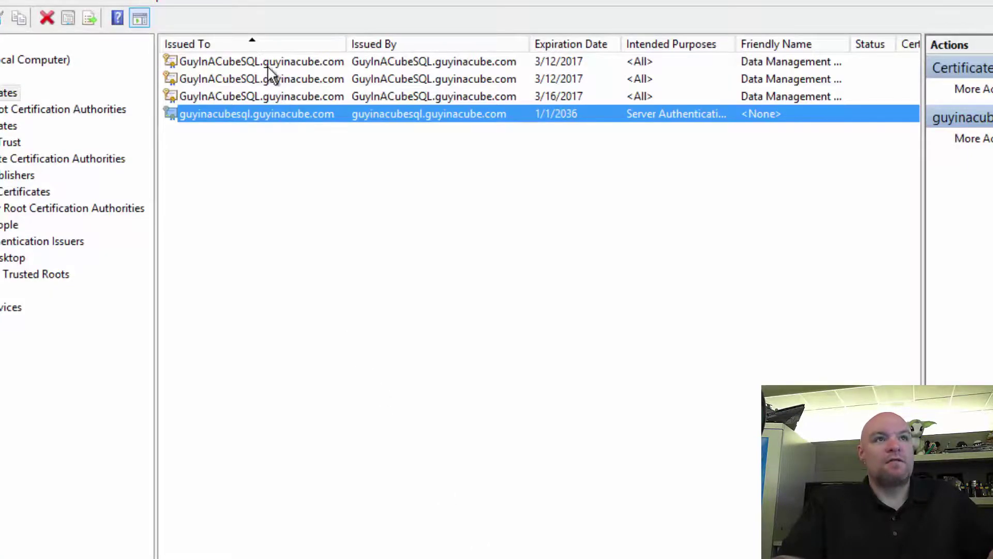
- Compare the untrusted Personal-store GuyInACubeSQL certificate's Certification Path, then close both certificate windows
double_click(266, 68)
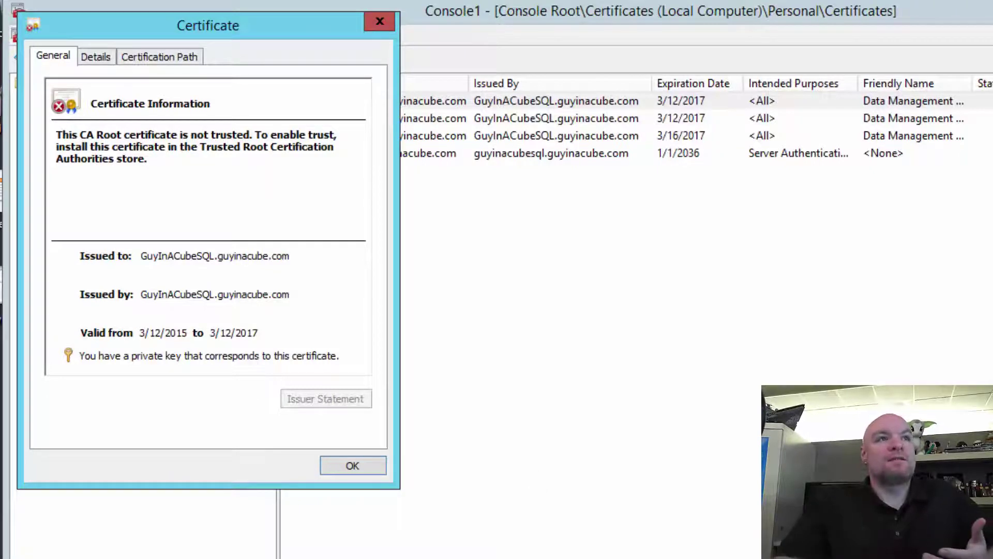
left_click(140, 58)
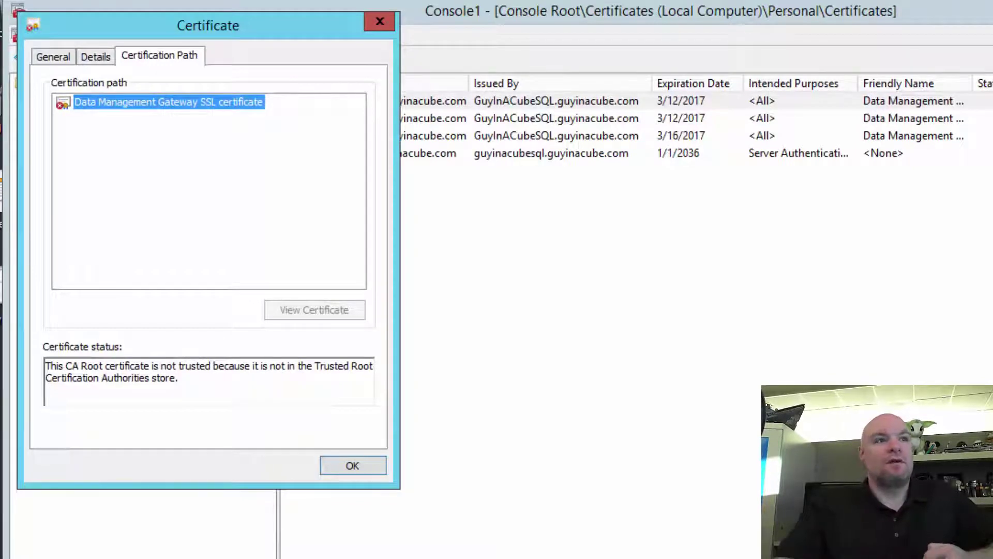
left_click(367, 468)
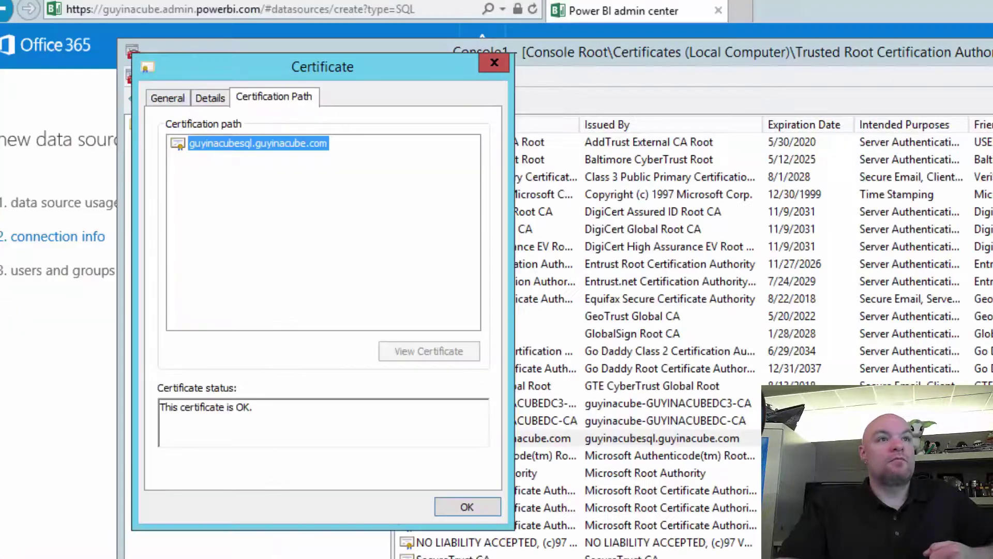
left_click(468, 505)
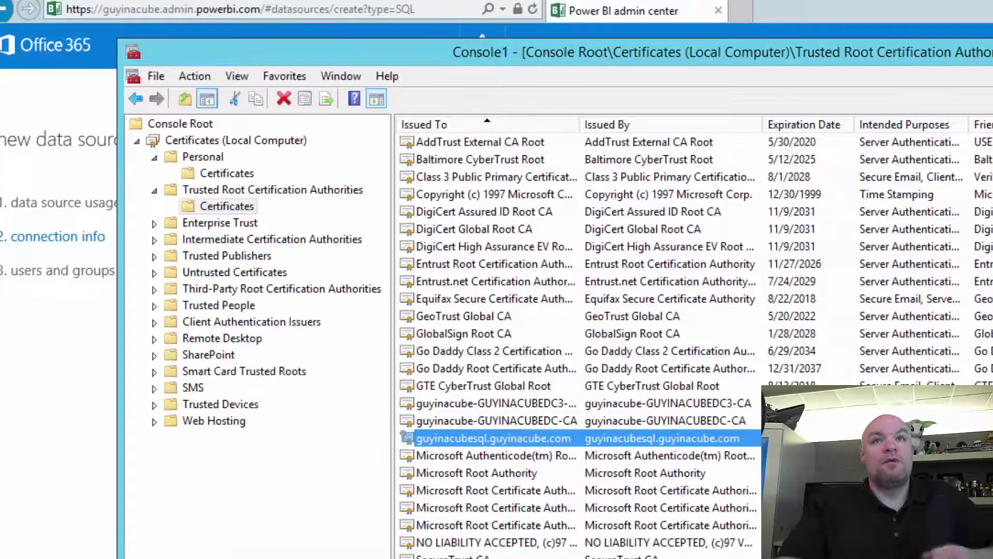
- Open the data source credentials and enter the sa user name and password
key("alt+Tab")
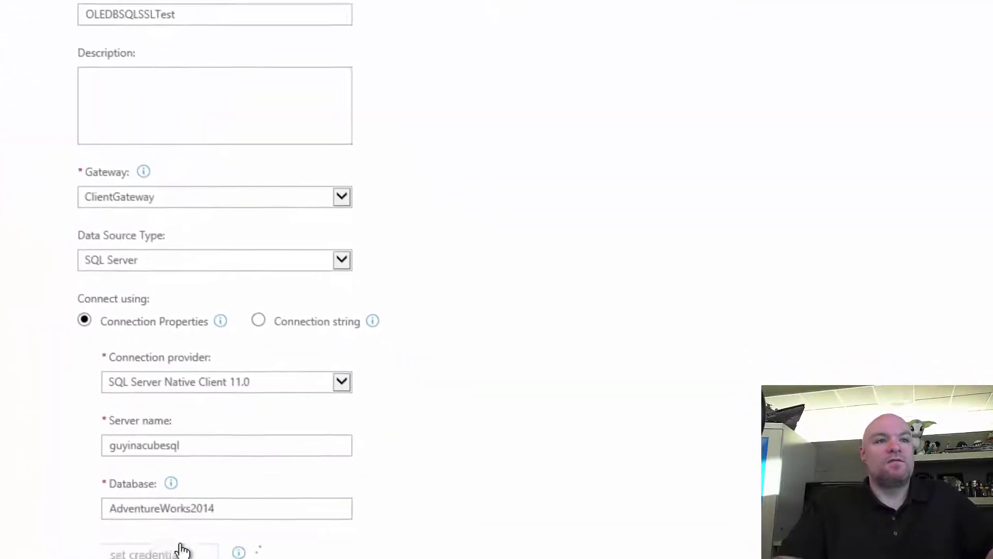
left_click(135, 532)
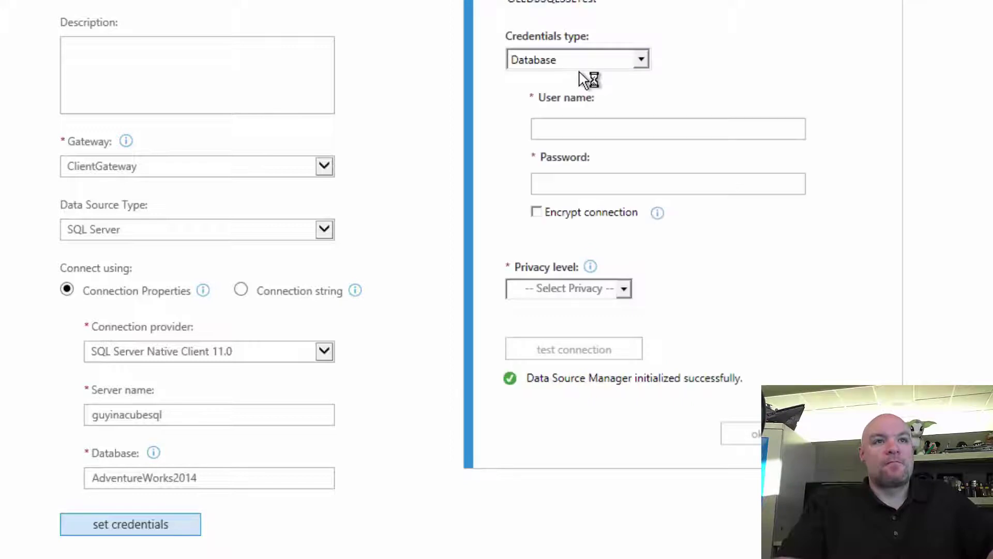
left_click(571, 136)
type("sa")
left_click(576, 186)
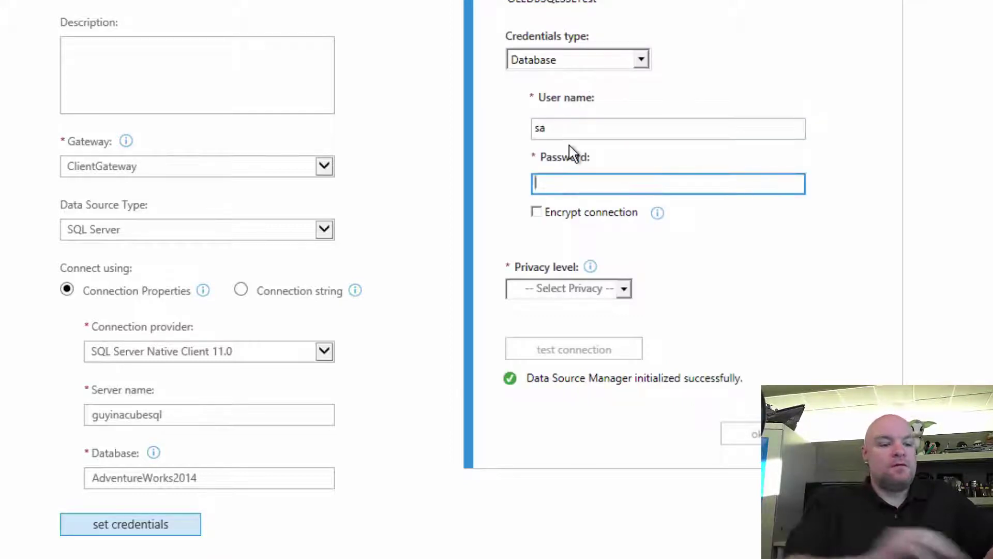
type("•••••••••••")
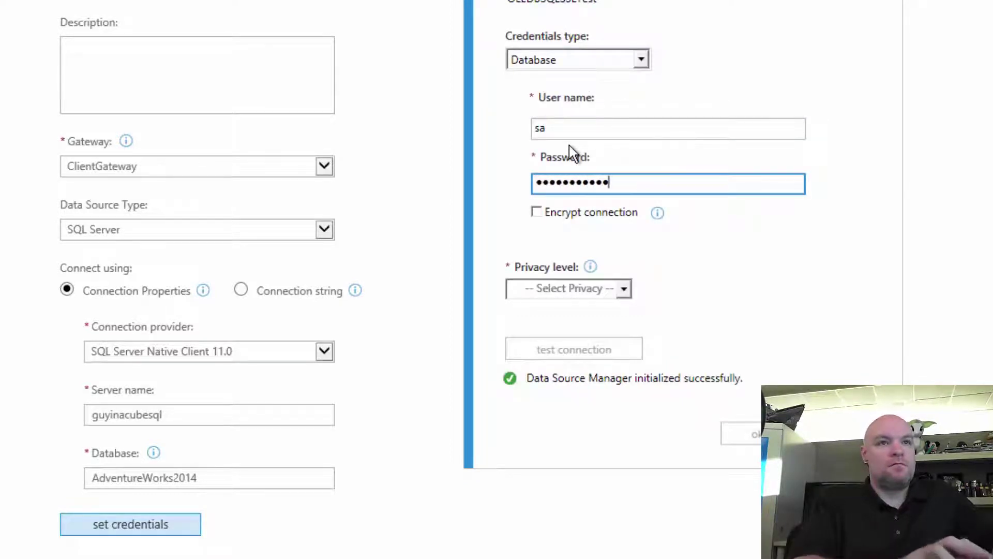
type("•")
- Enable encryption with Organizational privacy and test; it fails with 'target principal name is incorrect'
left_click(536, 212)
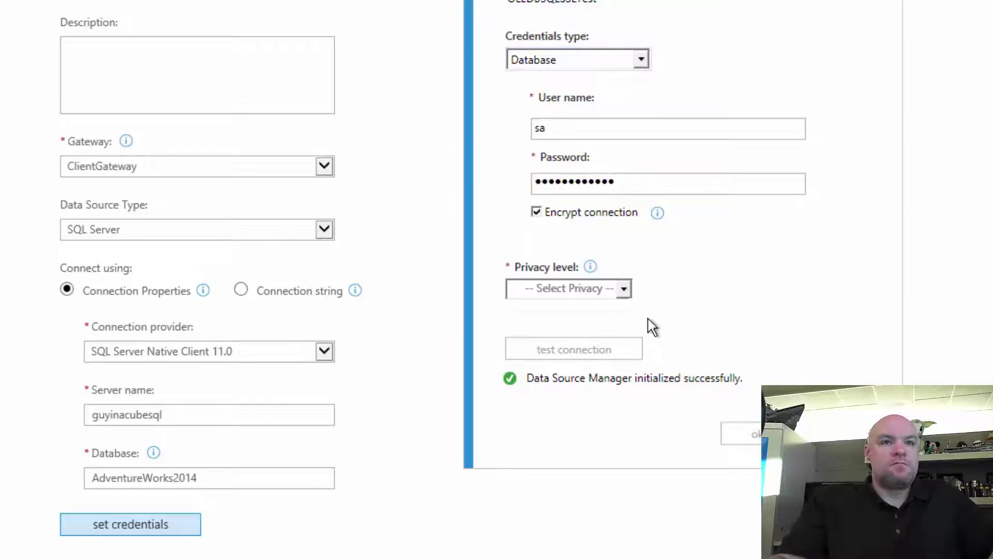
left_click(623, 289)
left_click(580, 327)
left_click(573, 348)
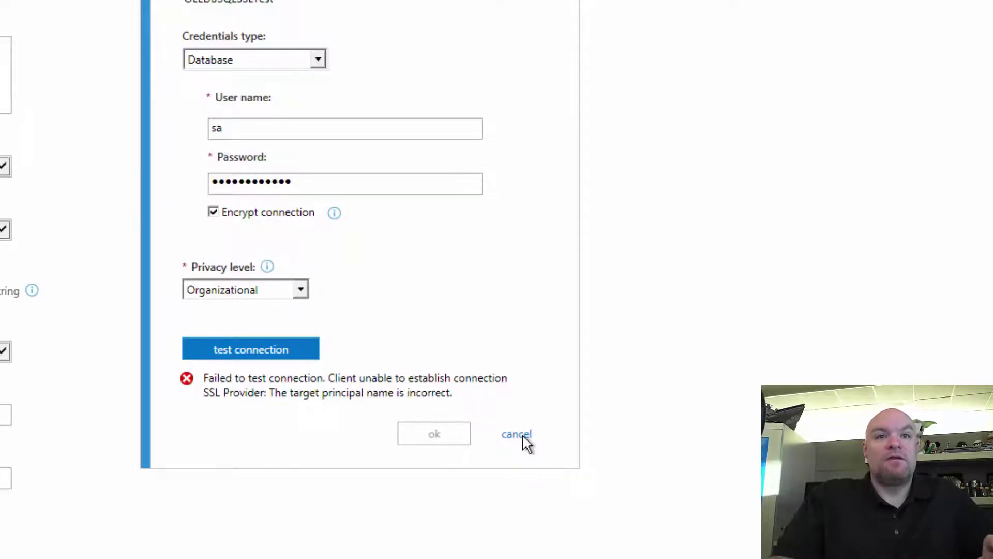
left_click(518, 435)
- Append .guyinacube.com so the server name reads guyinacubesql.guyinacube.com, then reopen the credentials
left_click(207, 388)
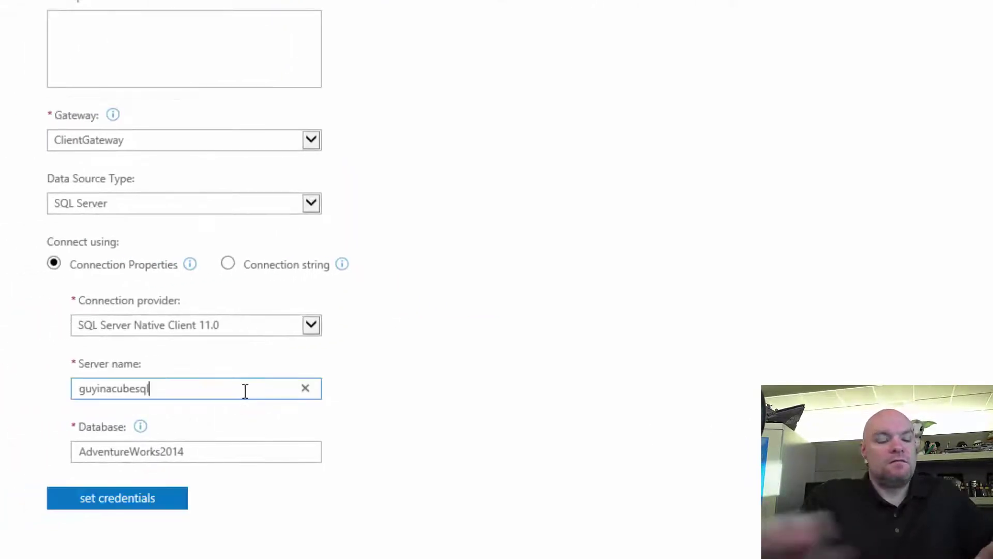
type(".guyinacu")
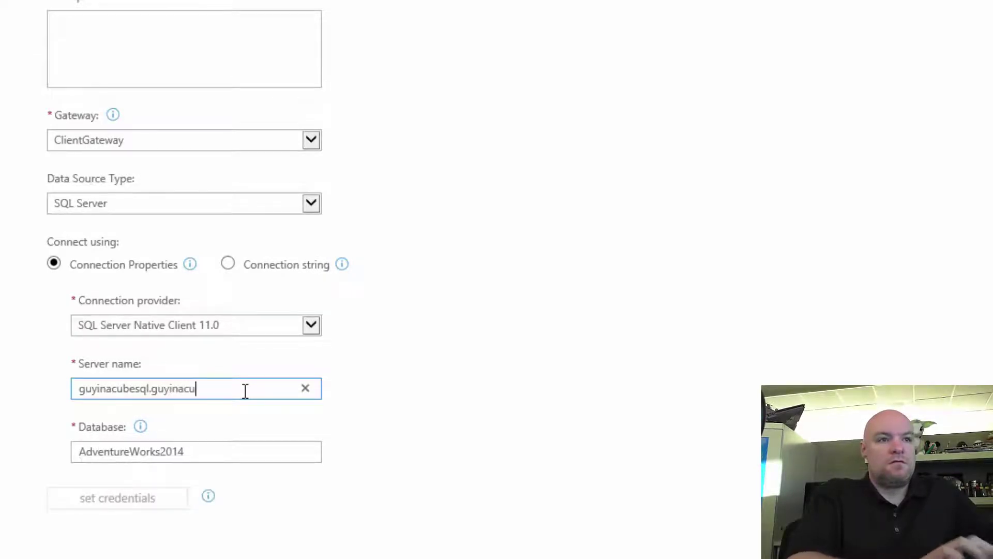
type("be.com")
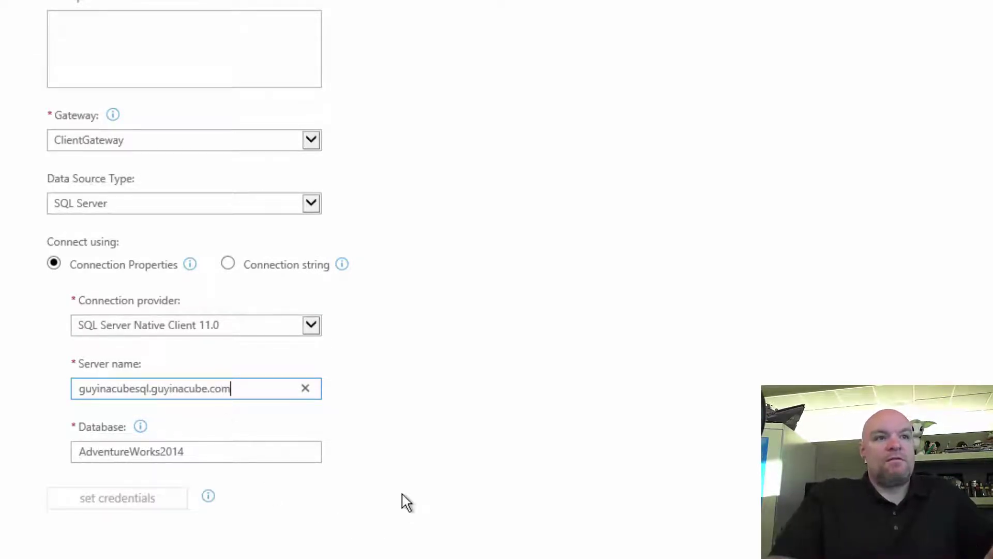
left_click(403, 495)
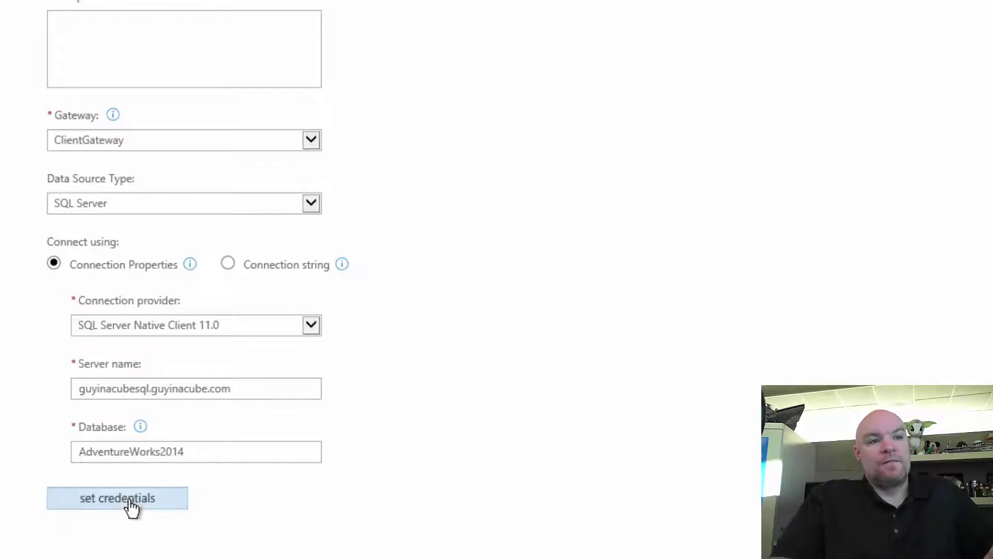
left_click(128, 500)
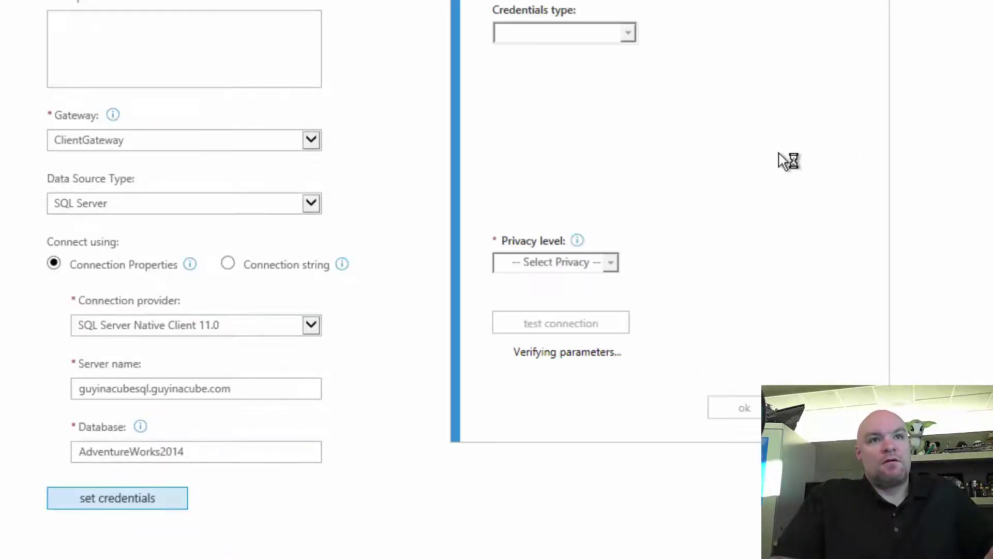
- Enter the database login name and password for the SQL Server data source
left_click(568, 105)
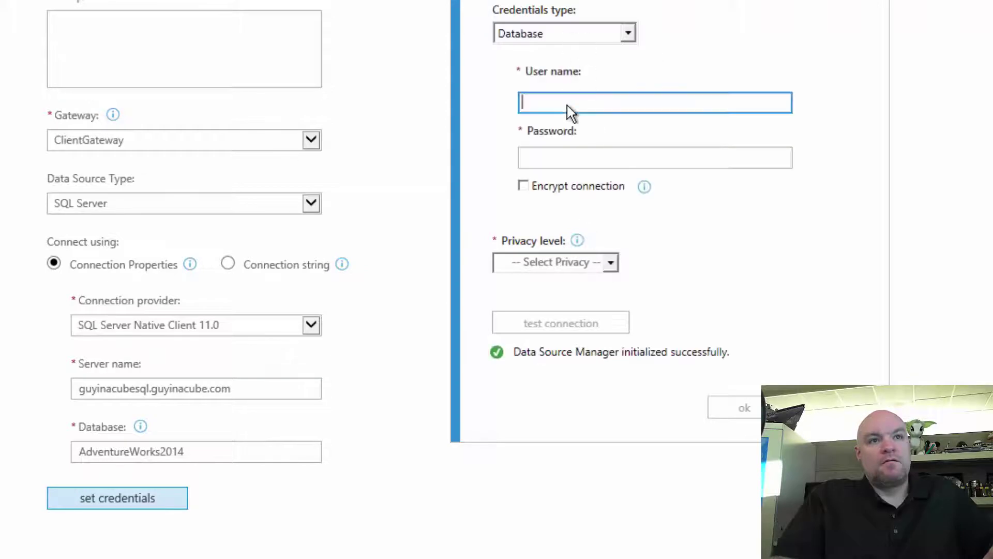
left_click(583, 158)
type("p")
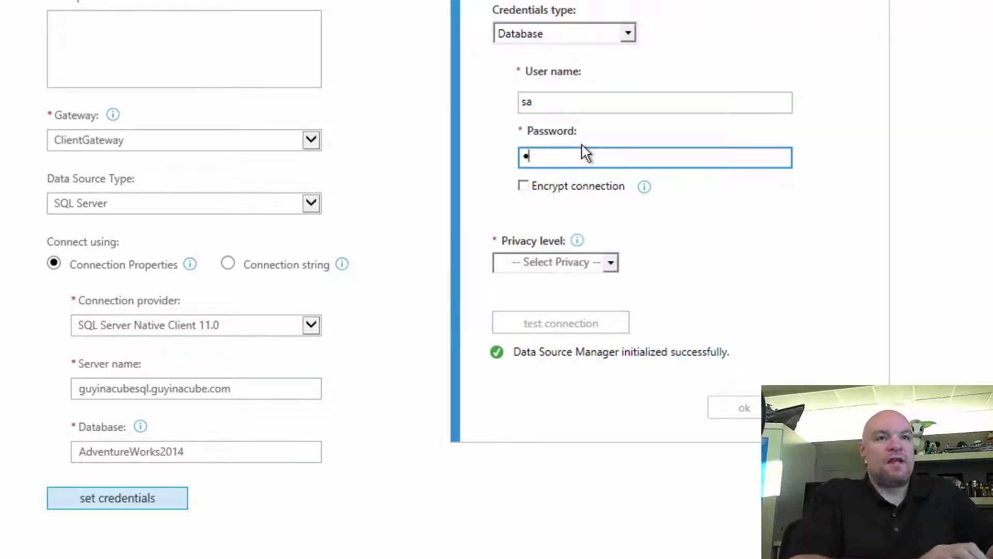
type("assw")
key("BackSpace")
key("BackSpace")
key("BackSpace")
key("BackSpace")
key("BackSpace")
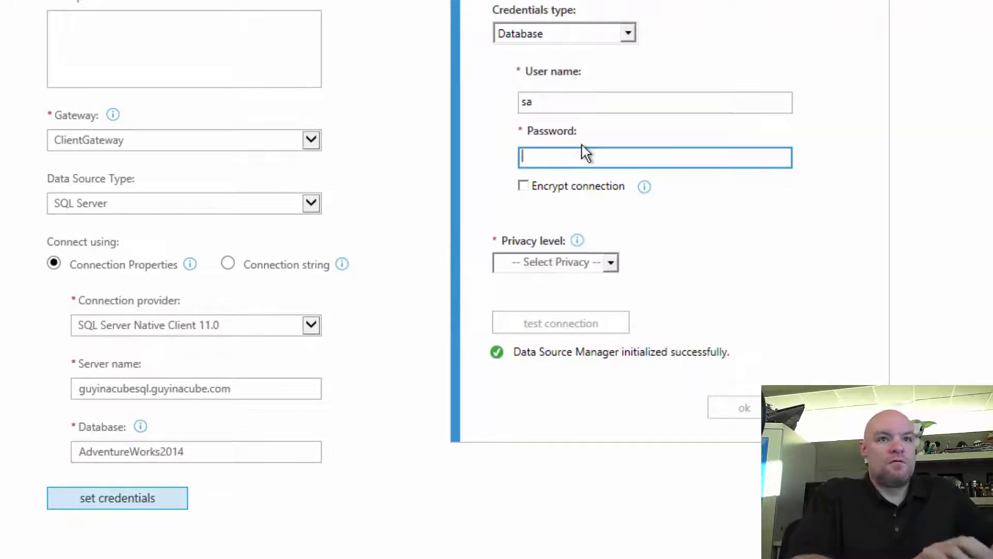
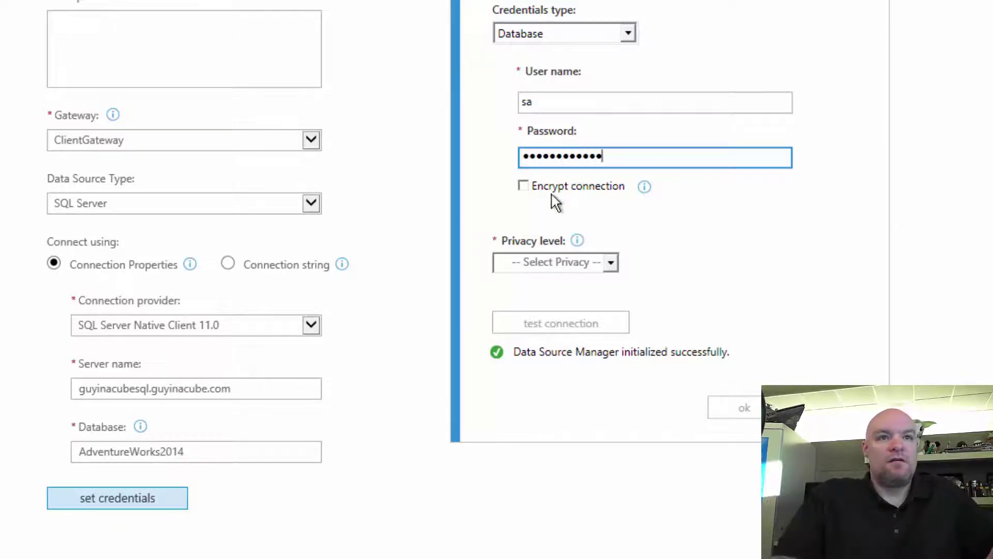
- Require encryption, set Organizational privacy, test the connection successfully and accept the credentials
left_click(552, 191)
left_click(609, 263)
left_click(561, 295)
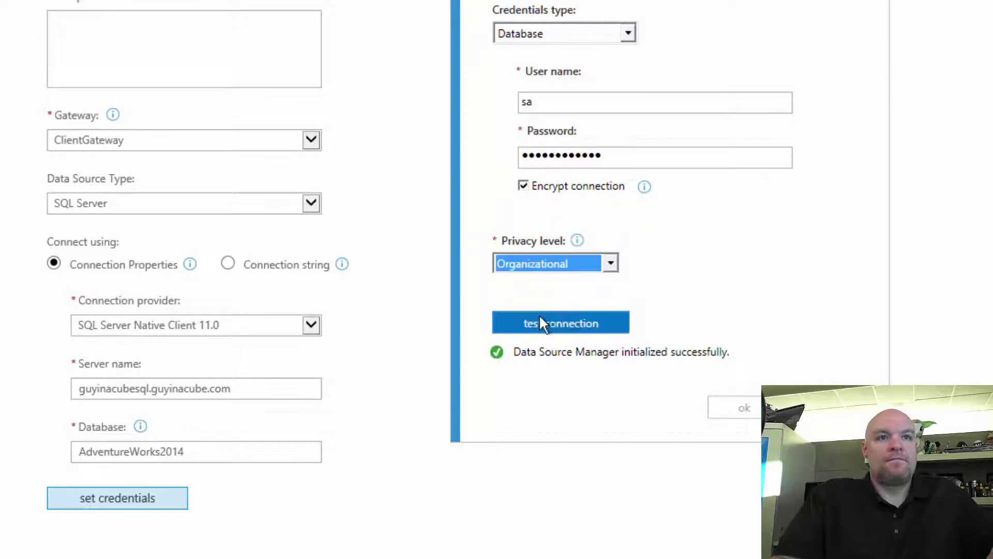
left_click(541, 323)
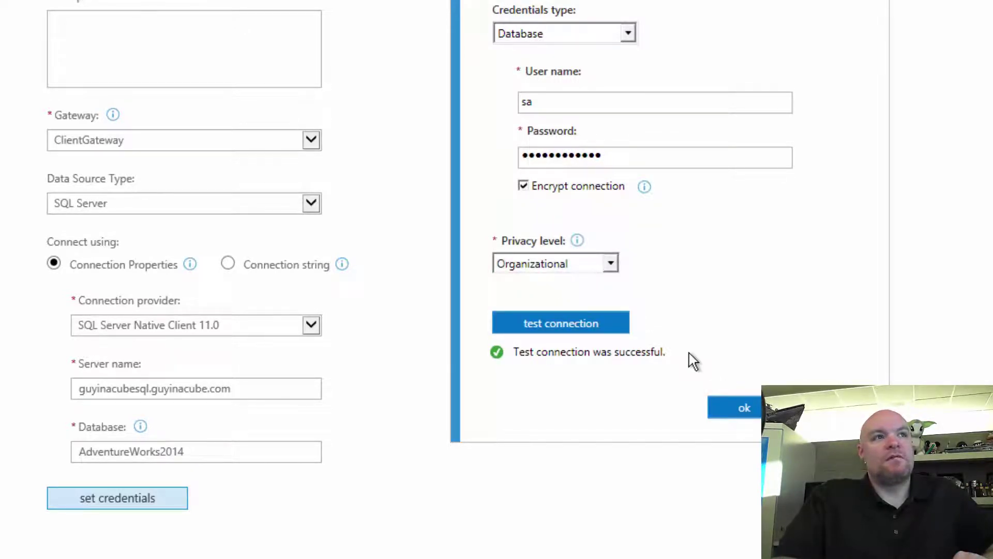
key("Return")
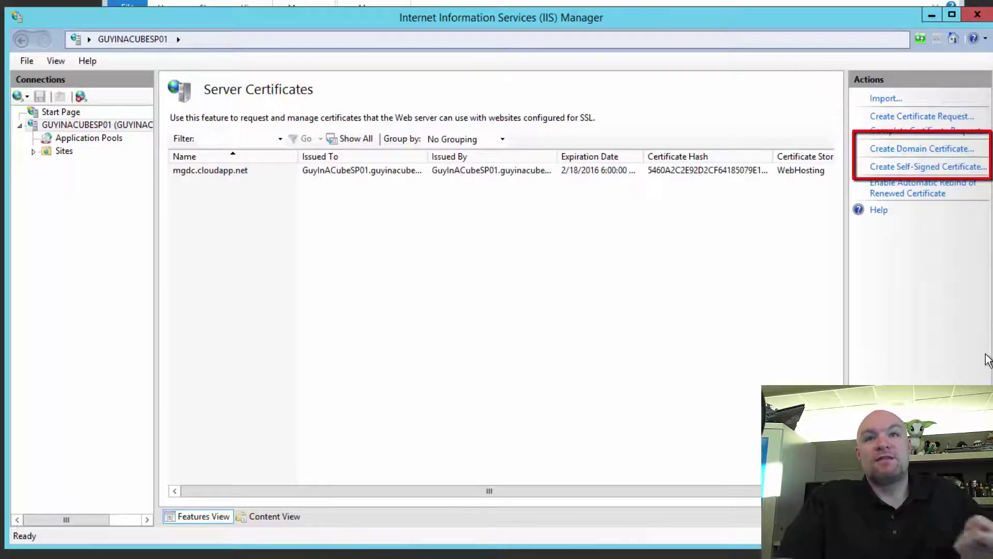
- Launch Create Domain Certificate from the Server Certificates Actions pane
left_click(939, 149)
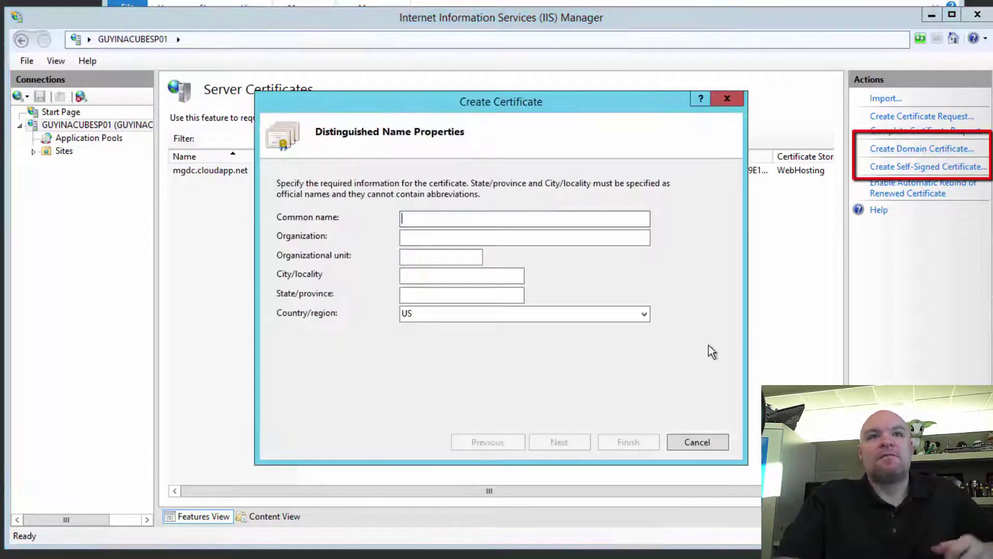
- Fill in common name guyinacubesql.guyinacube.com, organization GuyInACube, unit Cube, city Irving, state TX, and continue
type("gu")
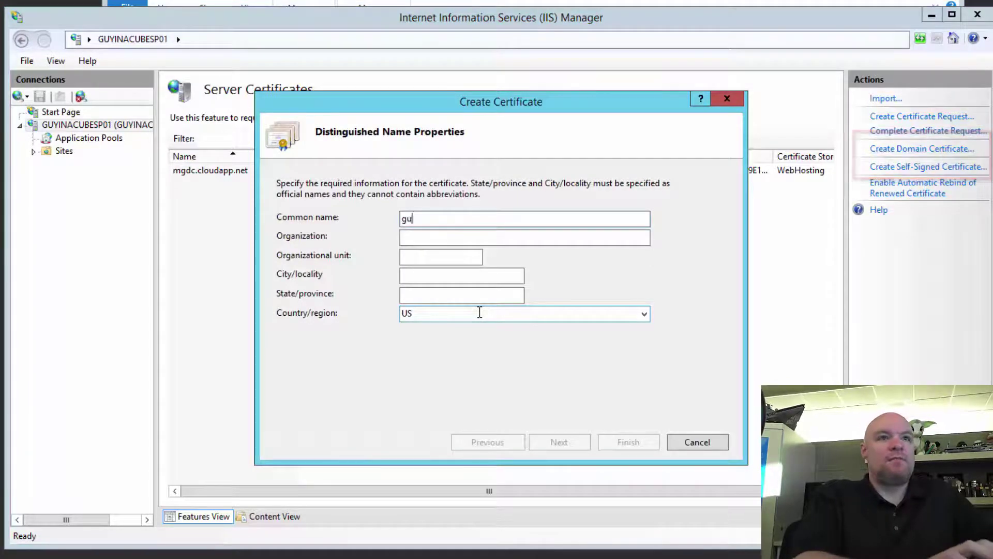
type("yinacubesql")
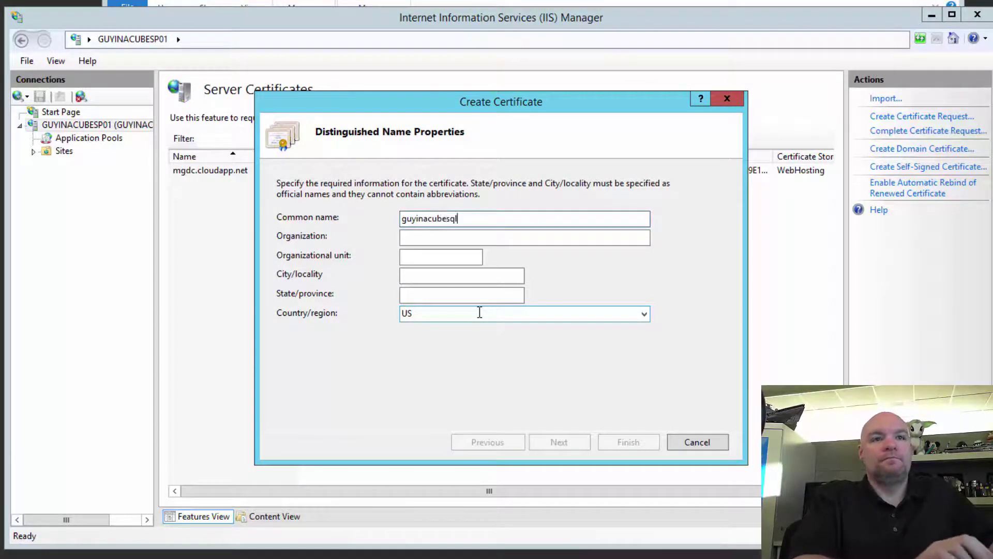
type(".guyinacube.com")
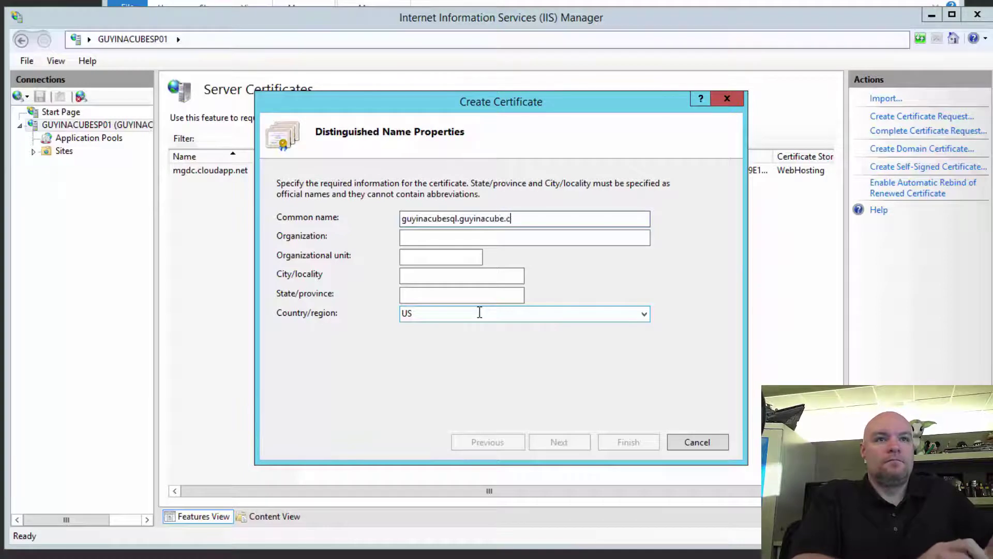
key("Tab")
type("Guy")
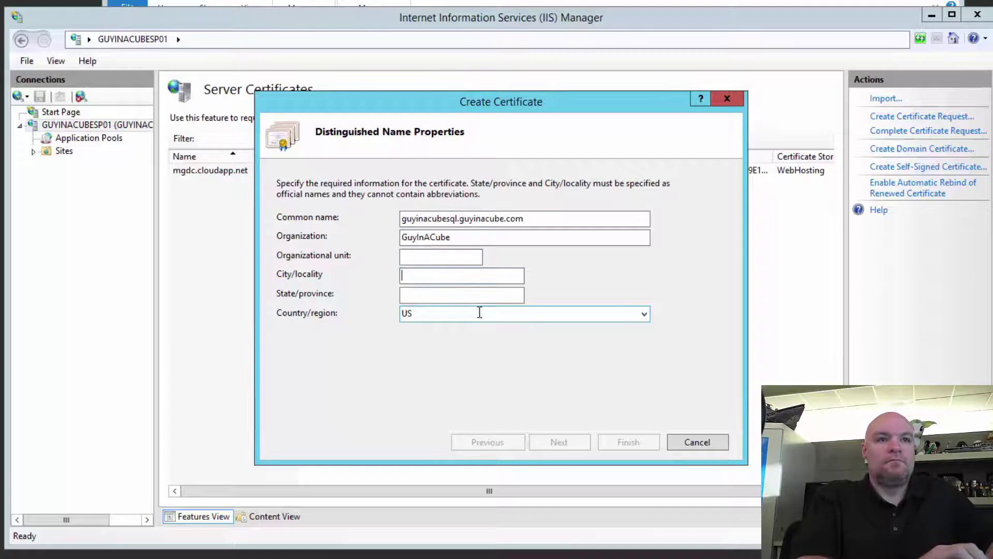
type("Irving, TX")
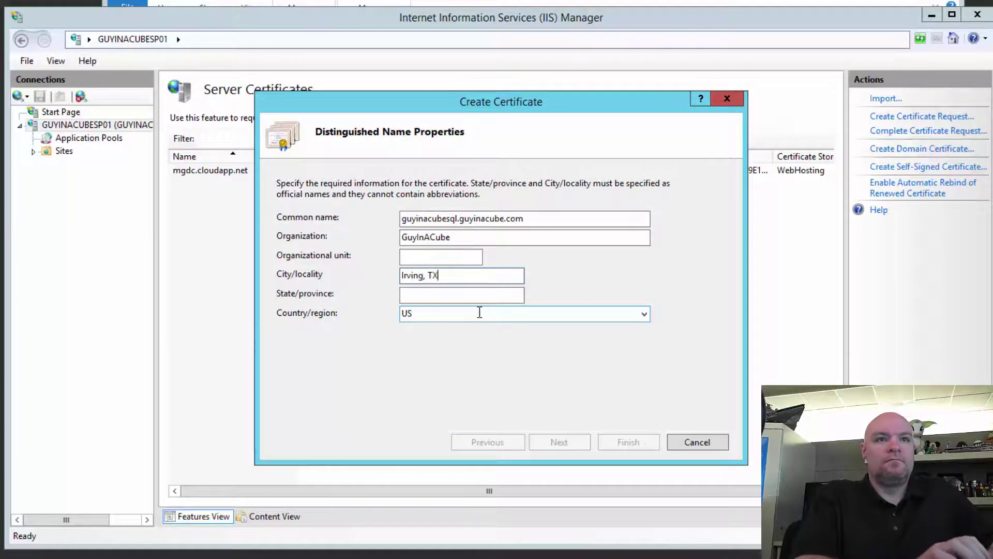
key("Tab")
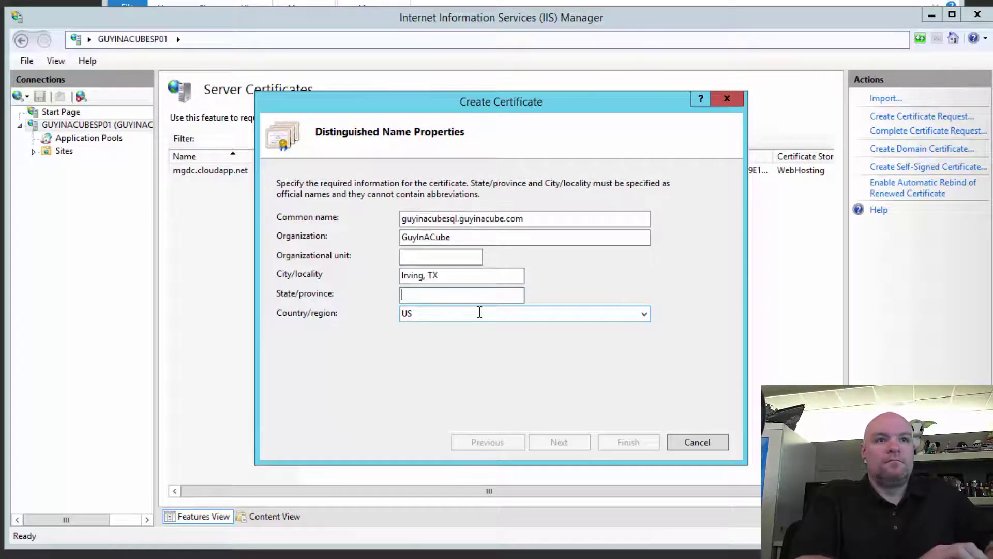
key("shift+Tab")
key("BackSpace")
key("BackSpace")
key("BackSpace")
key("BackSpace")
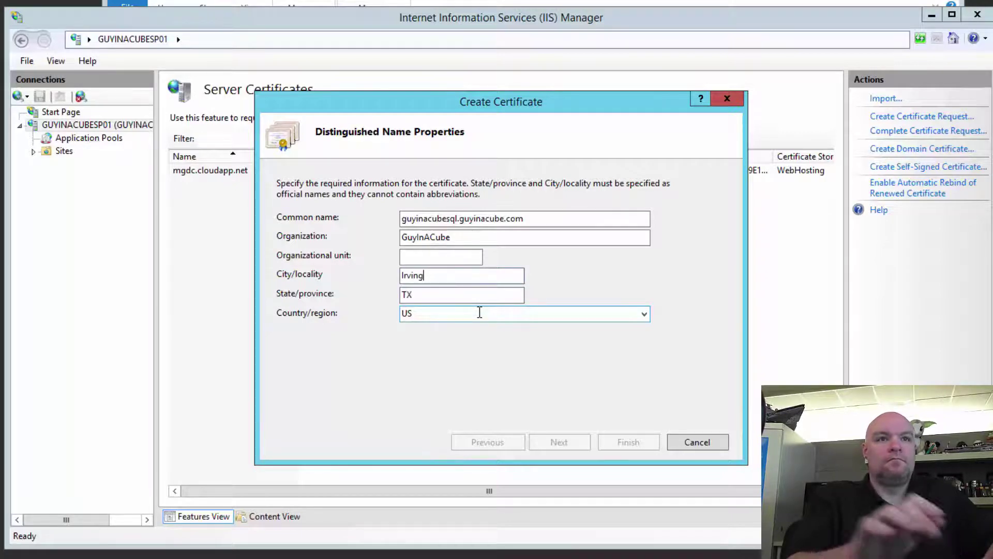
left_click(435, 258)
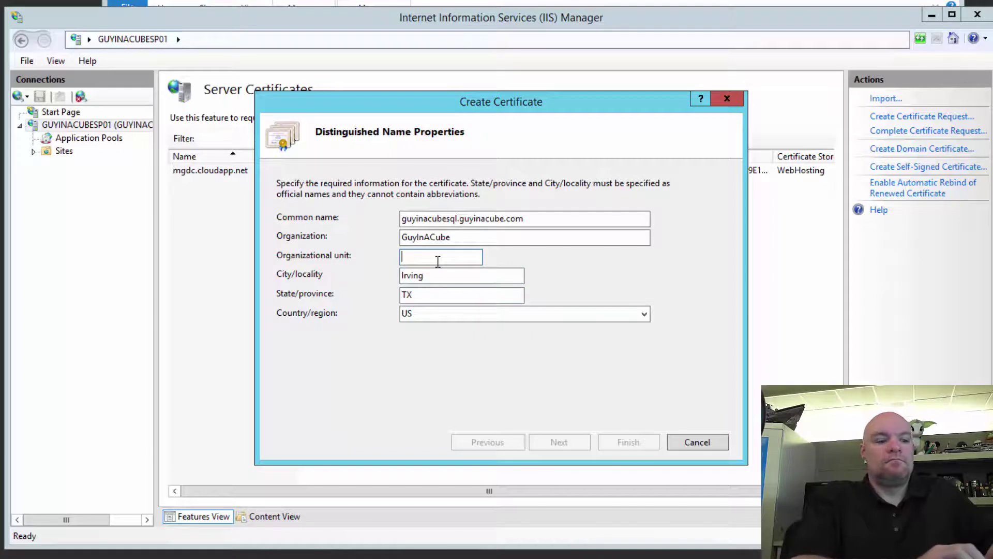
type("GuyIn")
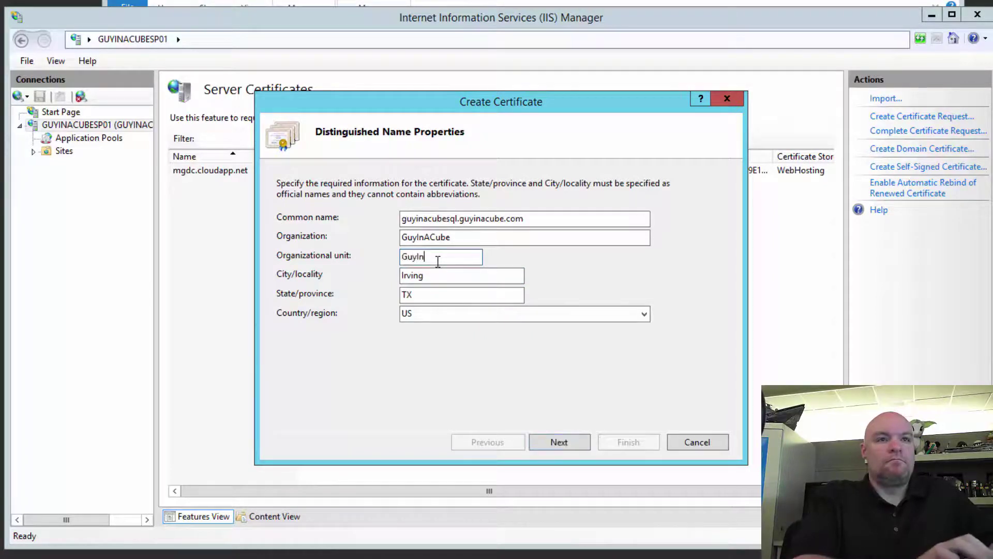
key("BackSpace")
key("BackSpace")
key("BackSpace")
key("BackSpace")
key("BackSpace")
type("Cube")
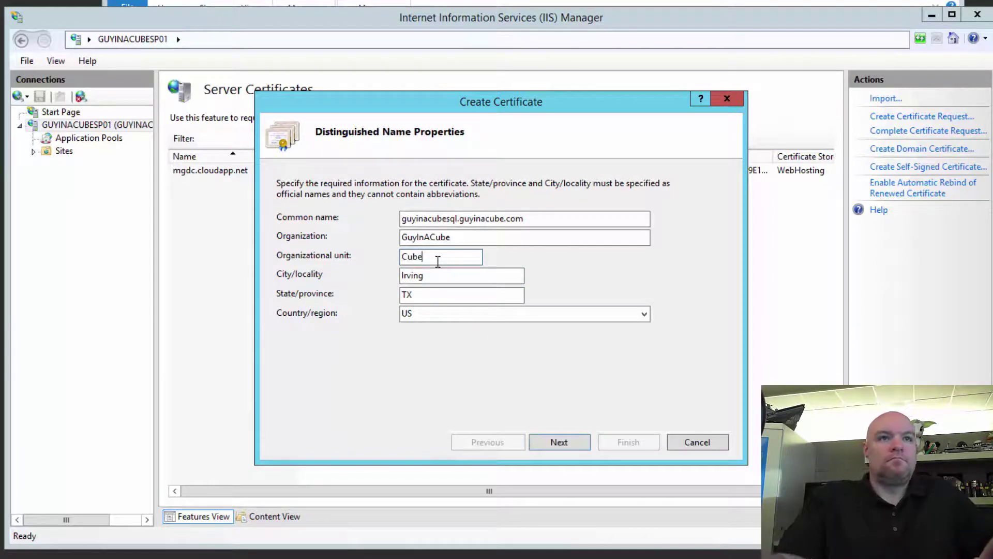
left_click(562, 442)
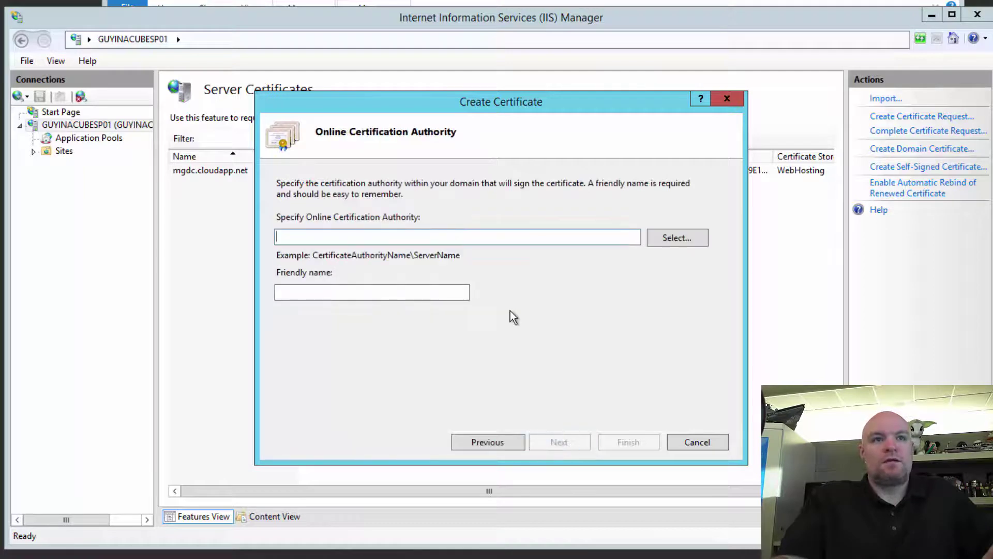
- Select guyinacube-GUYINACUBEDC-CA, set friendly name guyinacubesql.guyinacube.com, and finish issuing the certificate
left_click(702, 240)
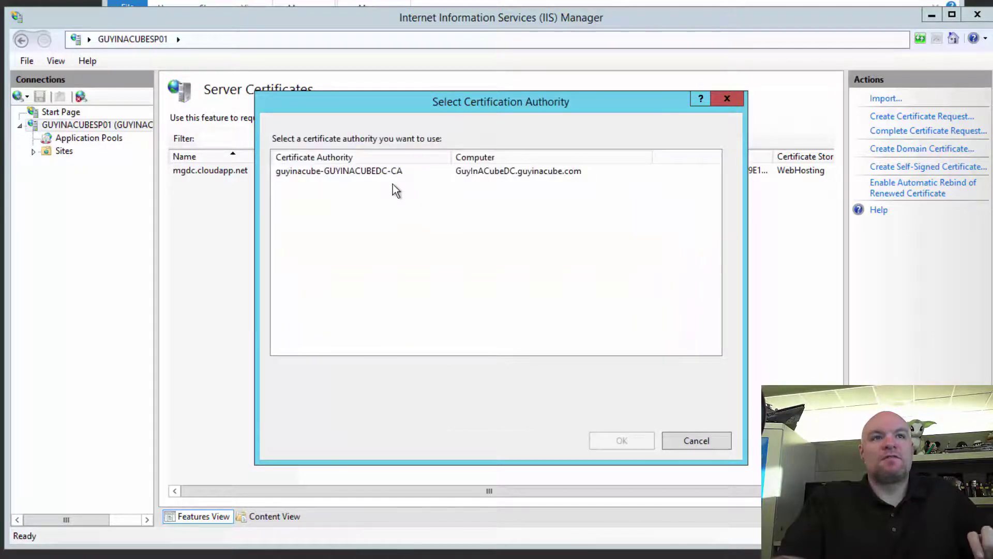
left_click(383, 170)
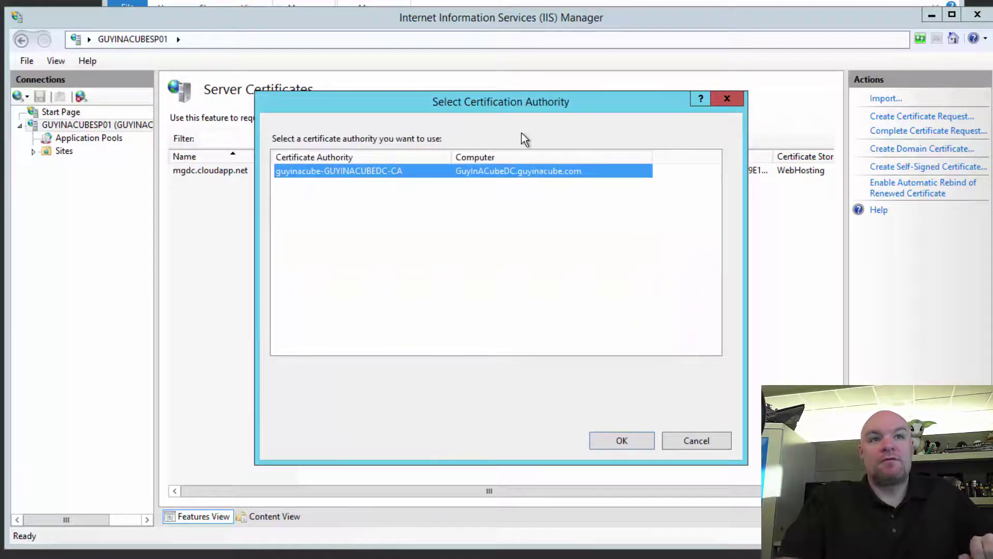
left_click(623, 441)
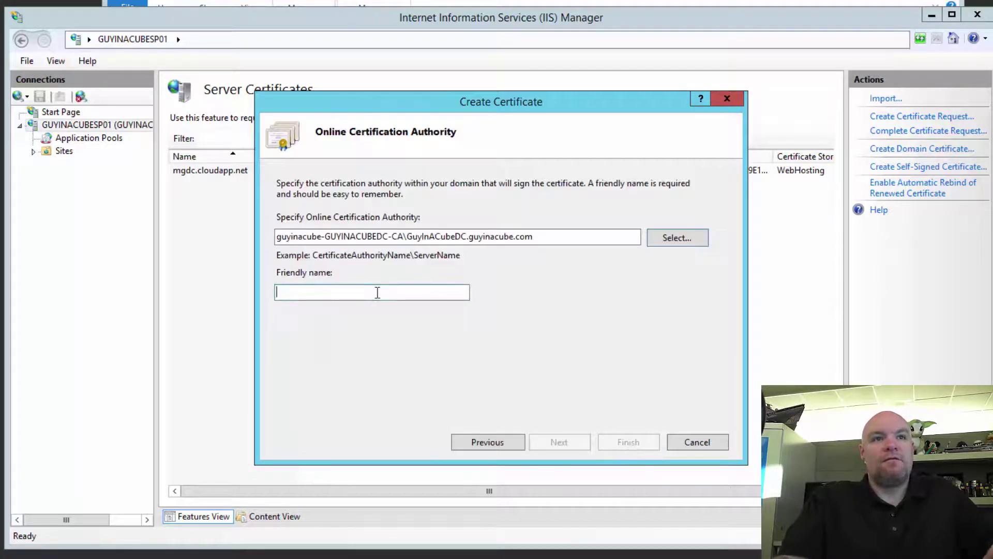
type("guyinac")
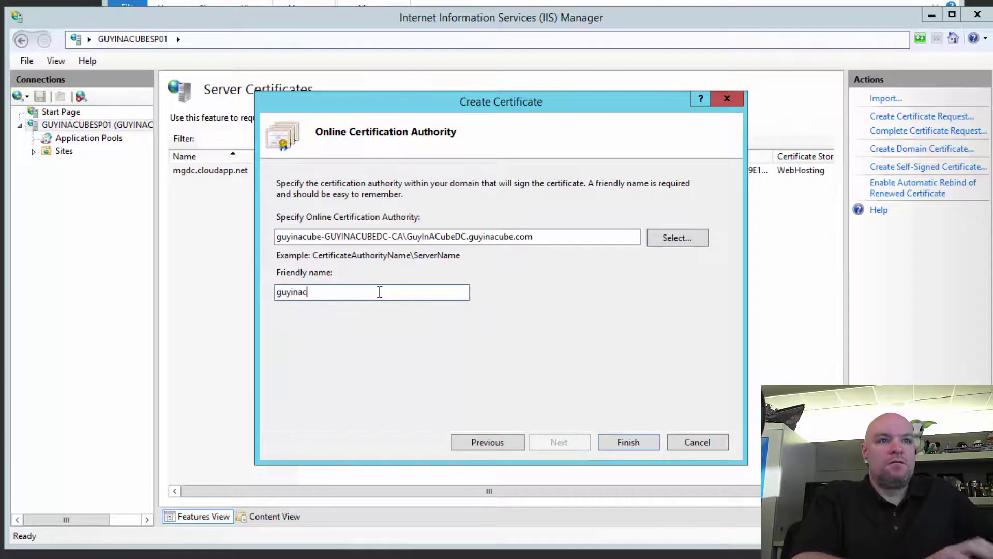
type("ubesql.guyi")
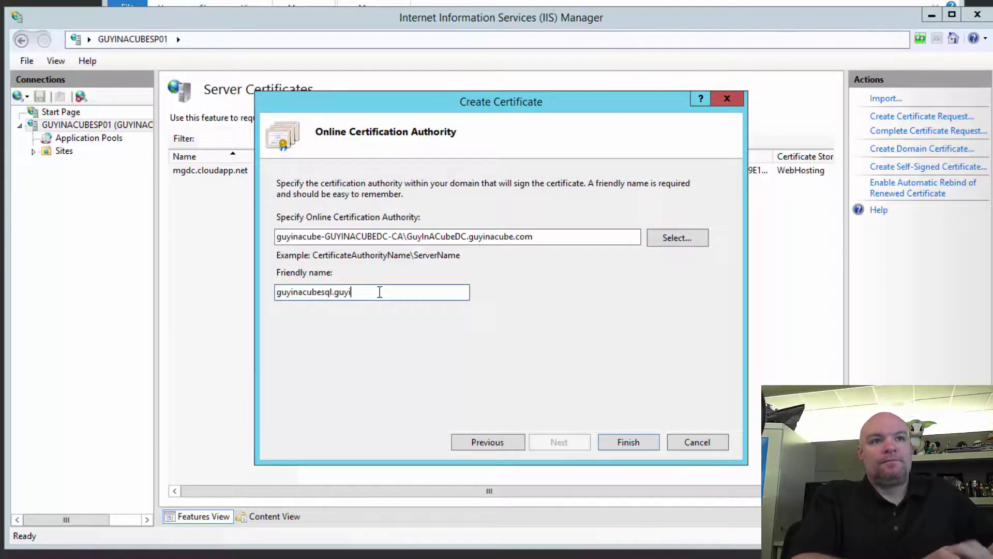
type("nacube.com")
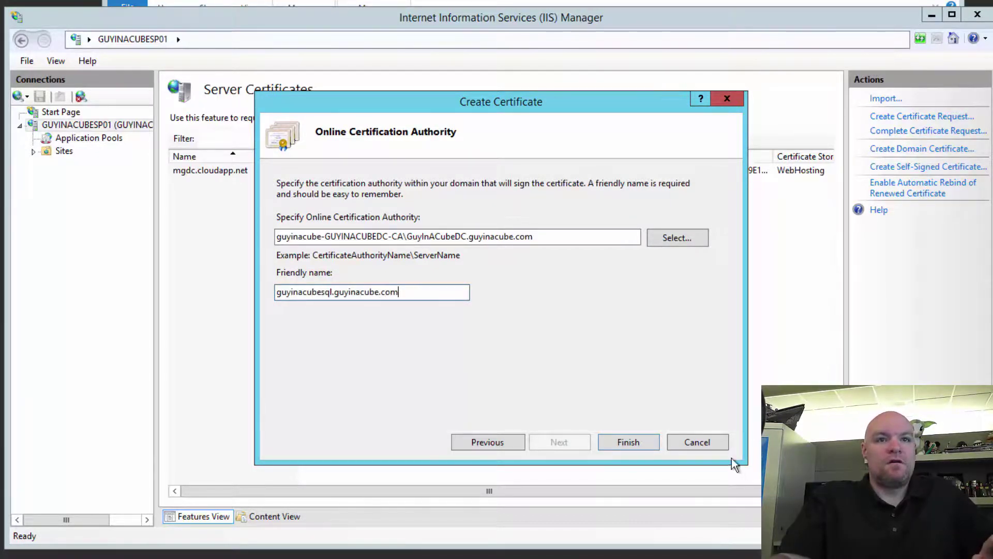
left_click(648, 446)
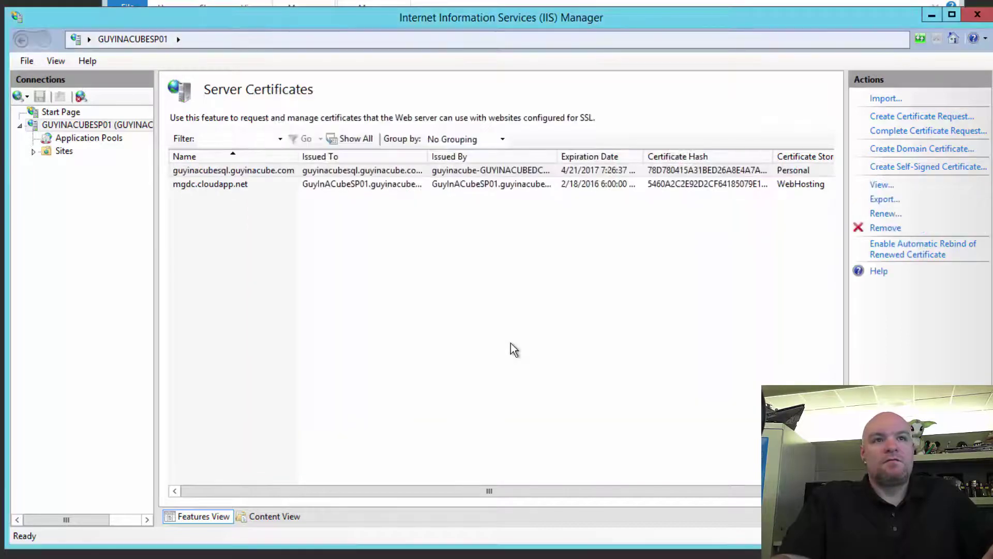
- View the guyinacubesql.guyinacube.com certificate's certification path, then select guyinacube-GUYINACUBEDC-CA in Trusted Root
left_click(710, 175)
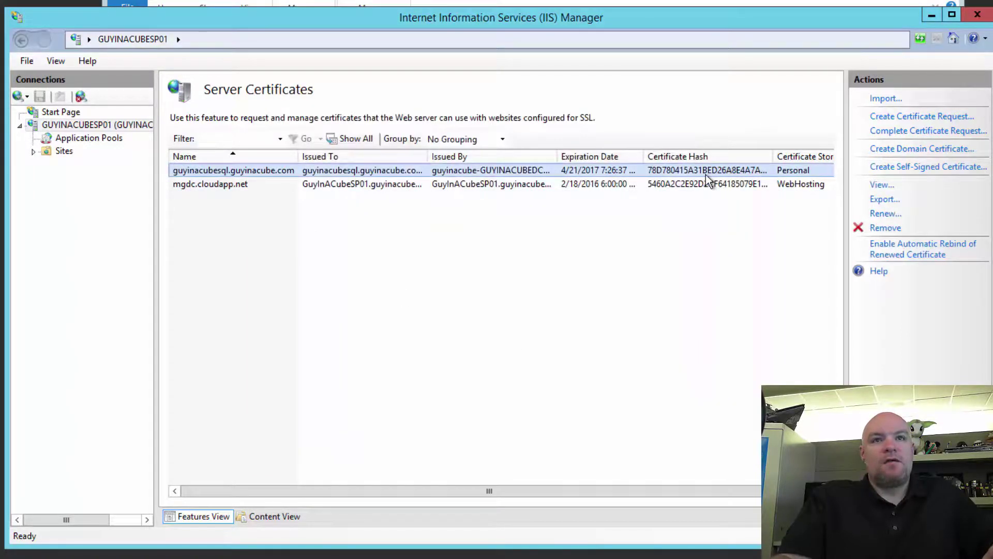
double_click(278, 172)
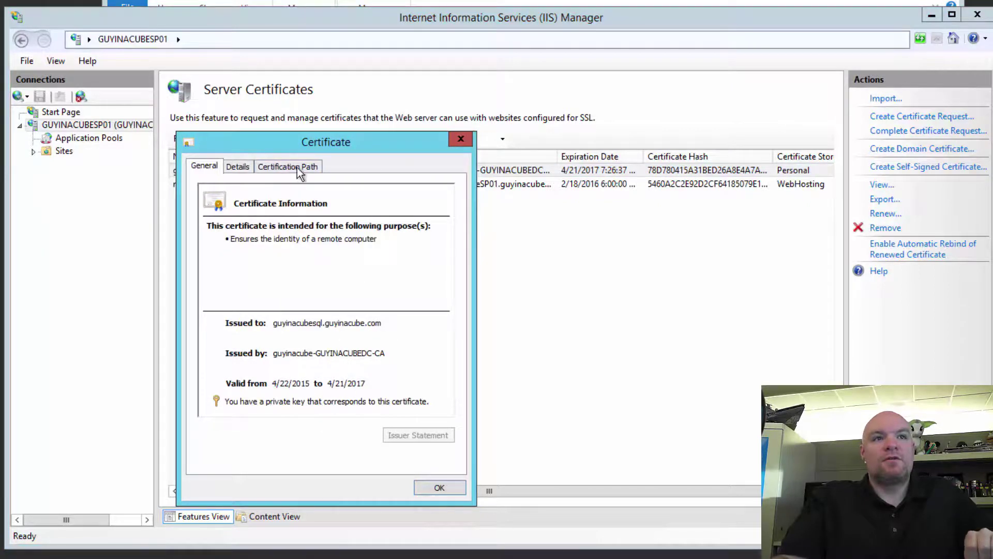
left_click(296, 167)
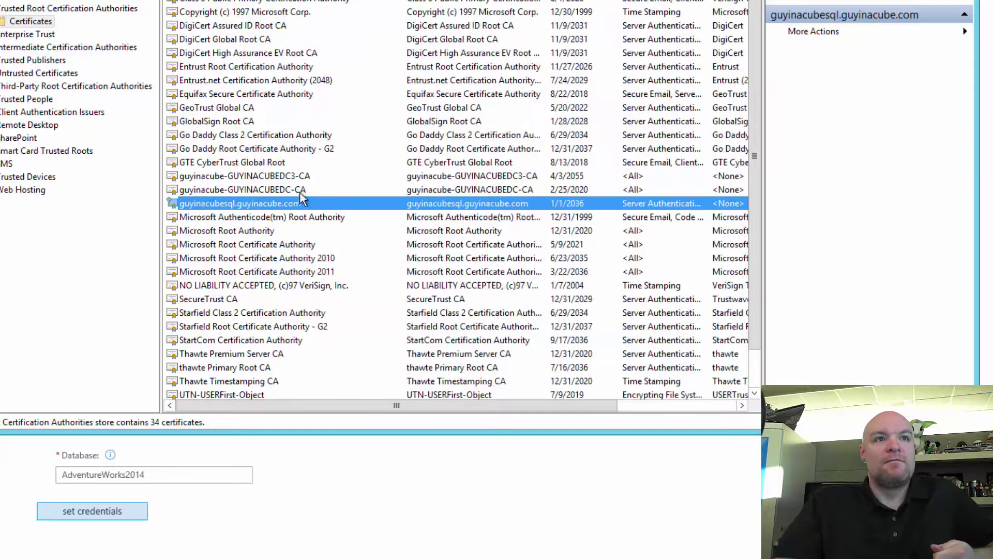
left_click(301, 191)
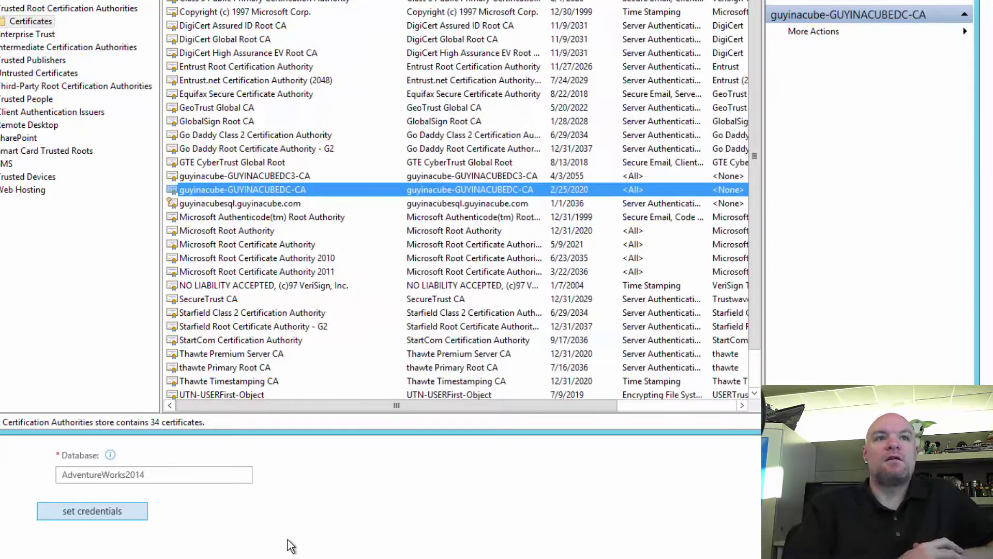